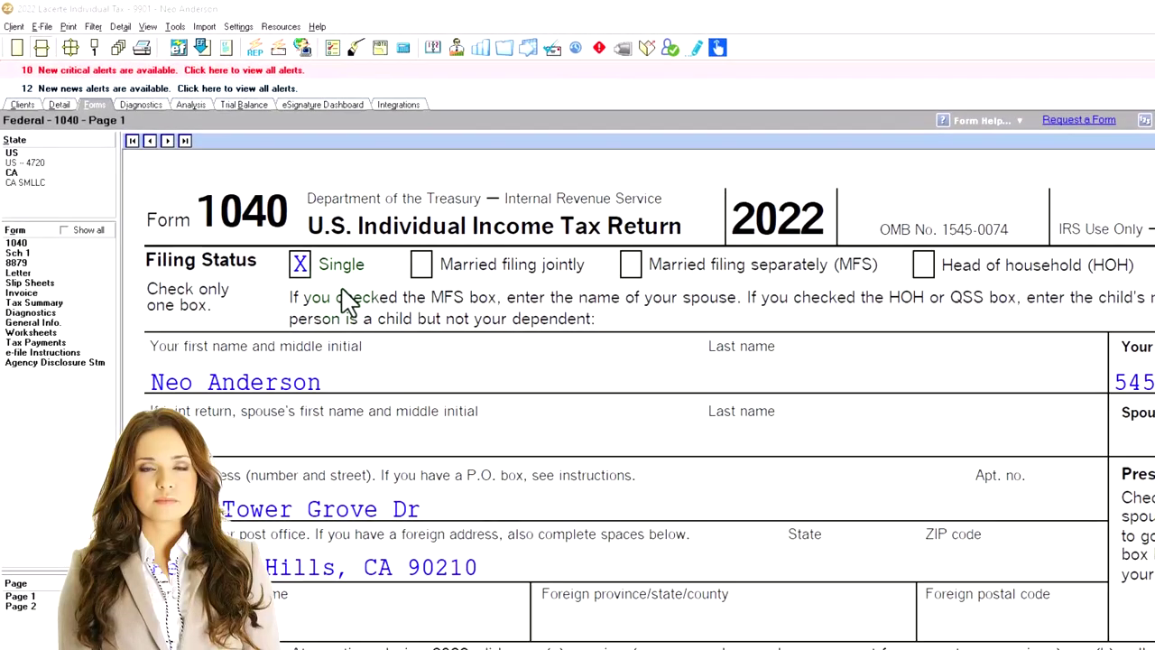
- Scroll through the Lacerte return to review its figures
left_click(278, 310)
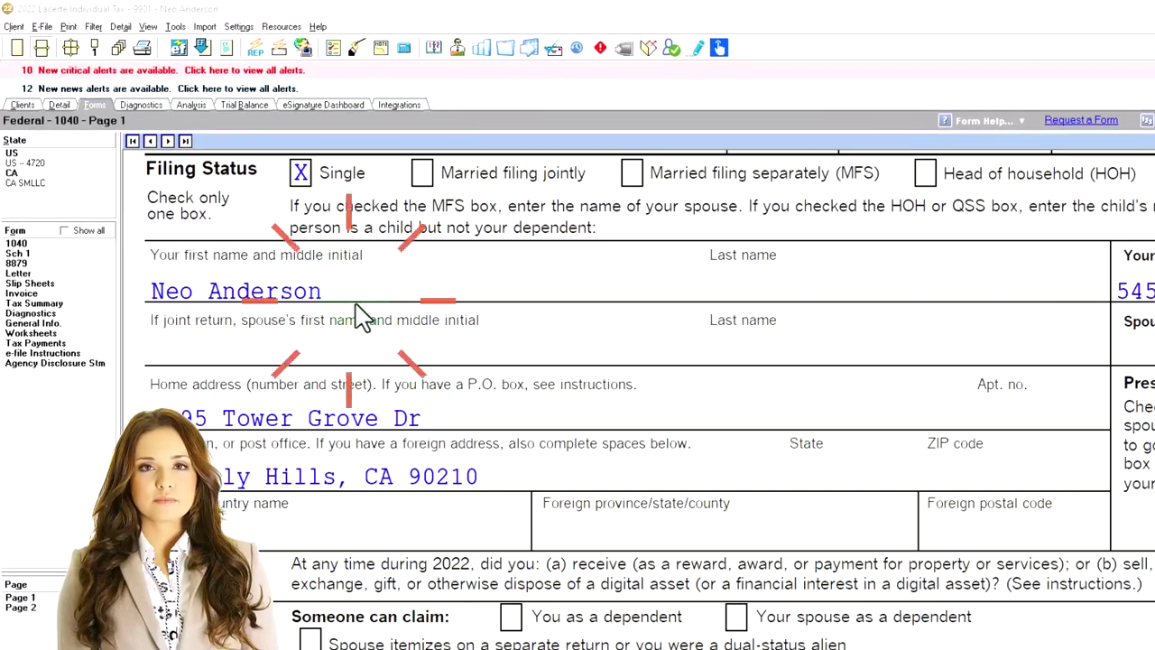
scroll(361, 316, "down", 5)
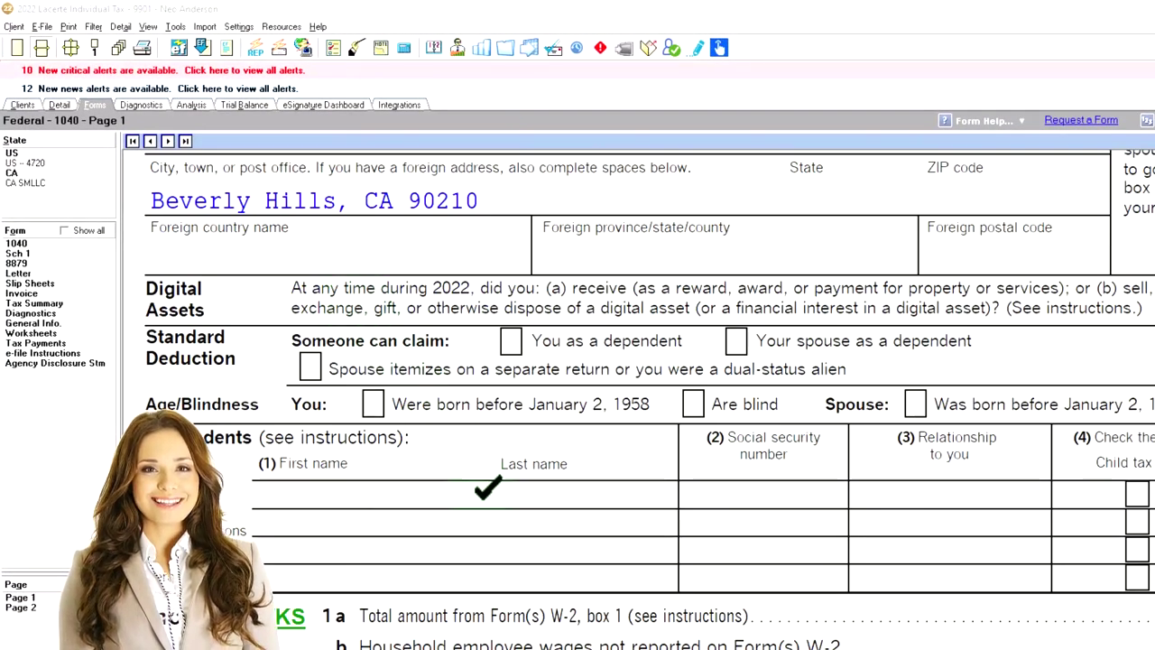
scroll(487, 488, "down", 3)
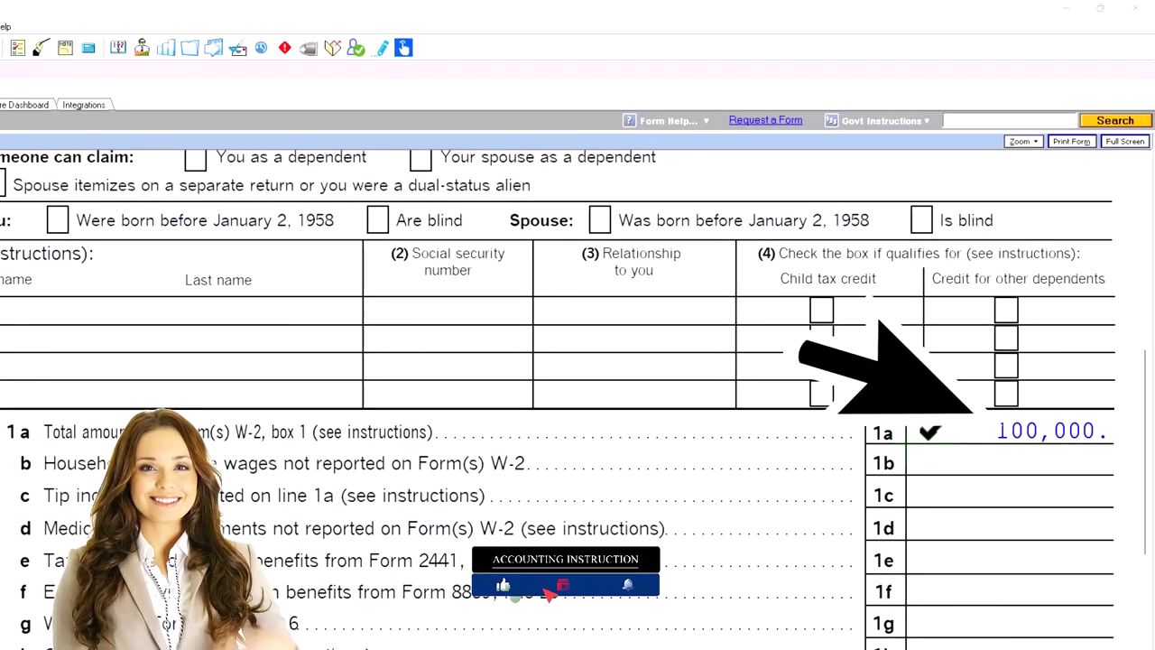
scroll(933, 448, "down", 5)
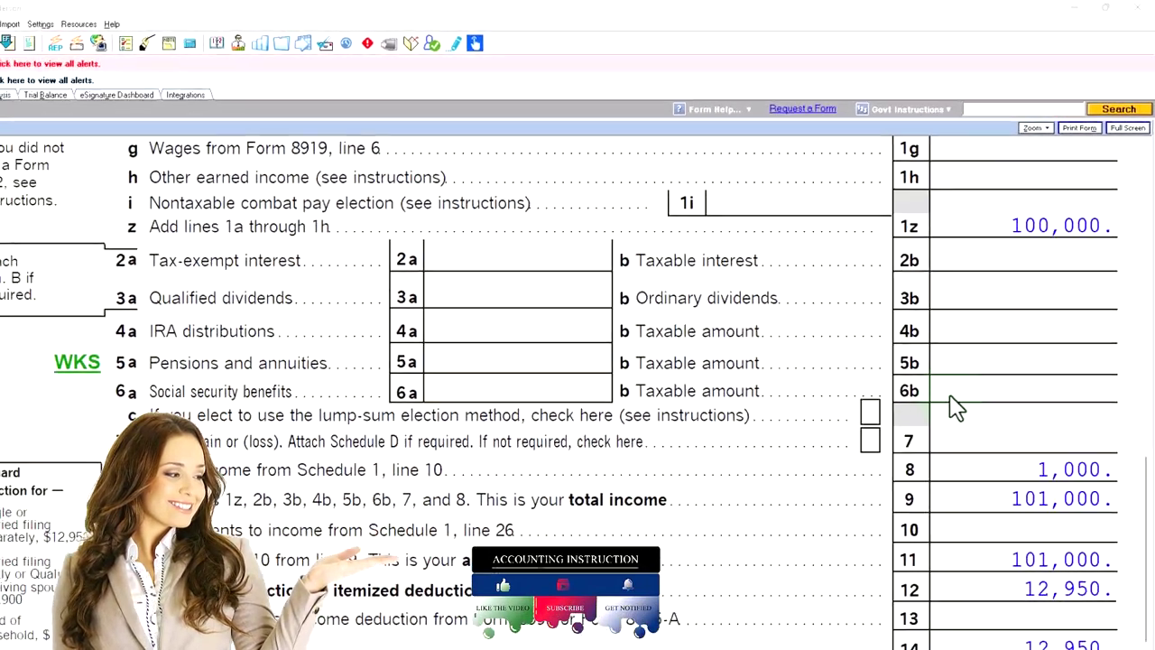
scroll(968, 382, "up", 3)
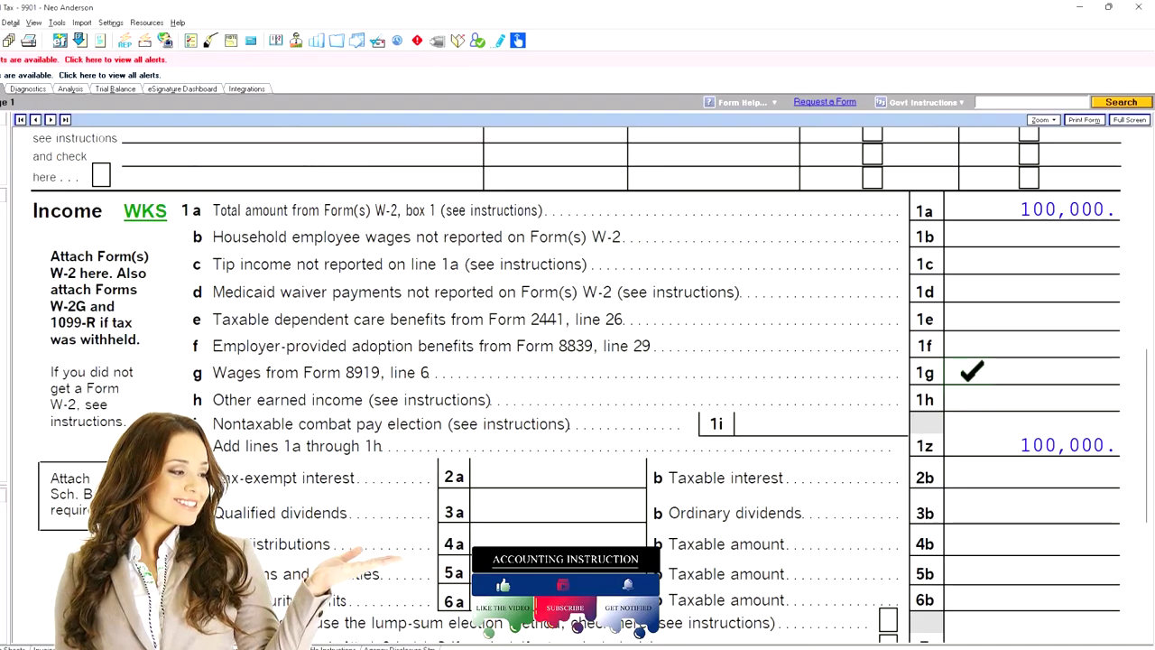
scroll(969, 387, "down", 4)
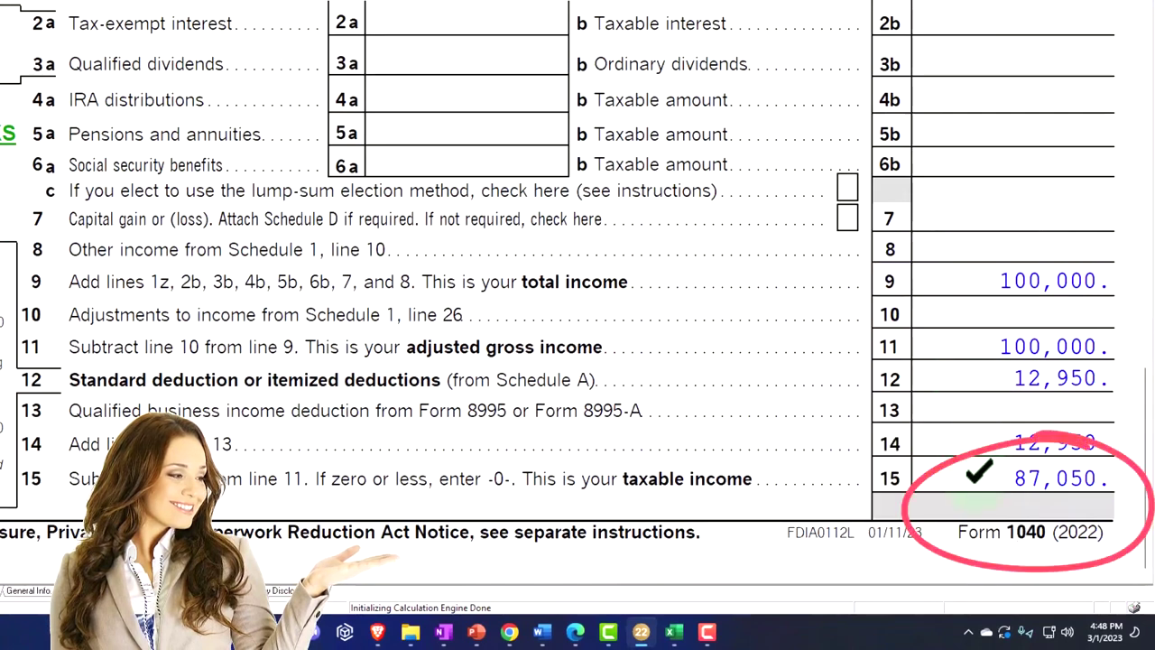
- Compare the worksheet's Taxable Income calculation with page 2 of Lacerte's Form 1040
mouse_move(683, 636)
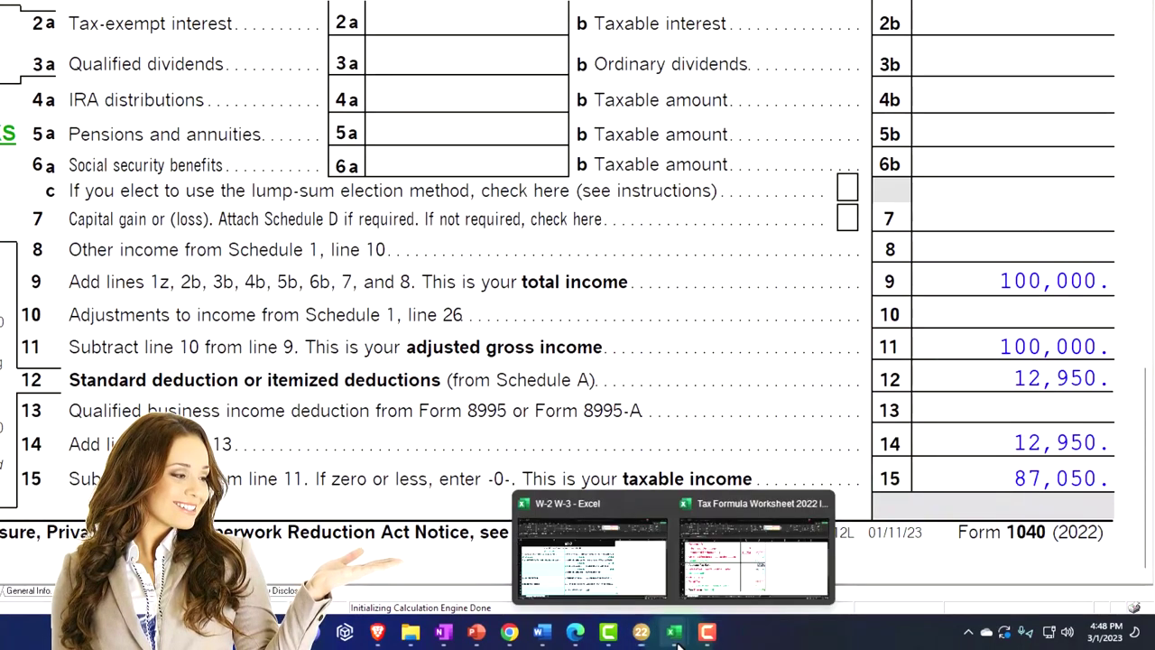
left_click(722, 577)
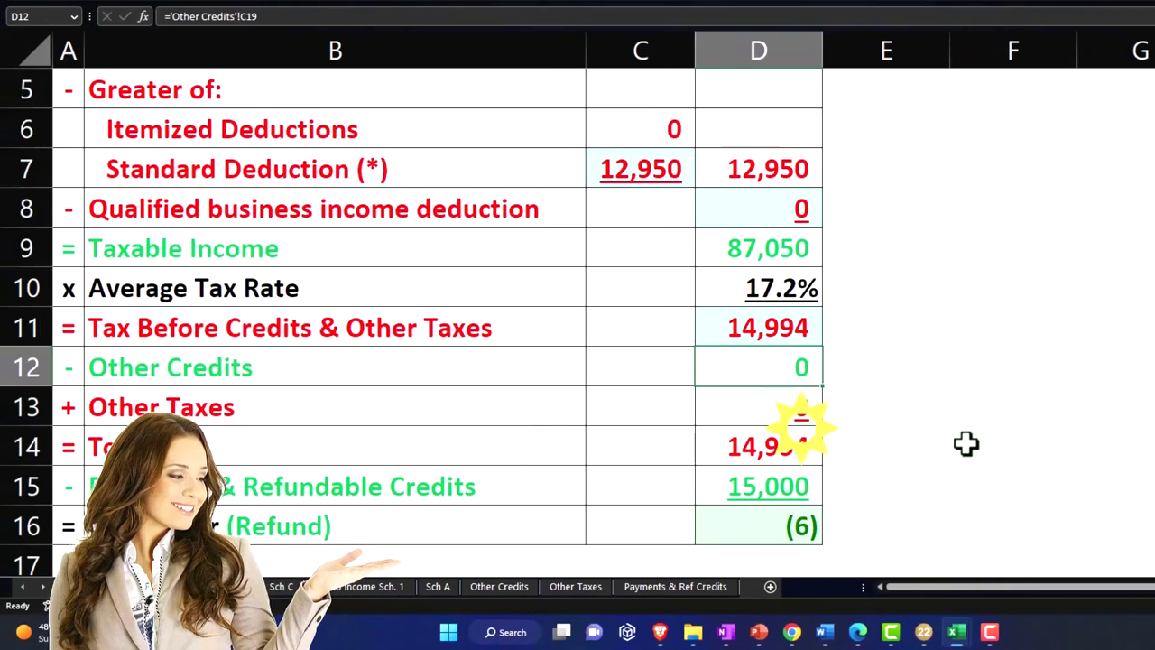
scroll(770, 397, "up", 2)
left_click(769, 404)
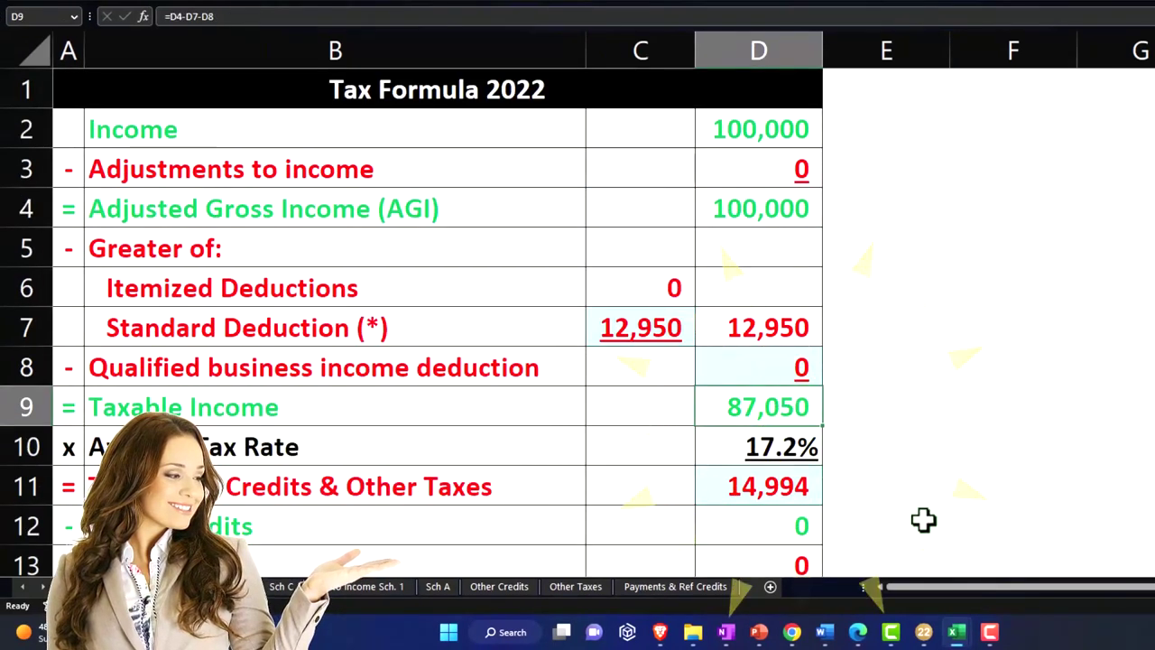
left_click(934, 633)
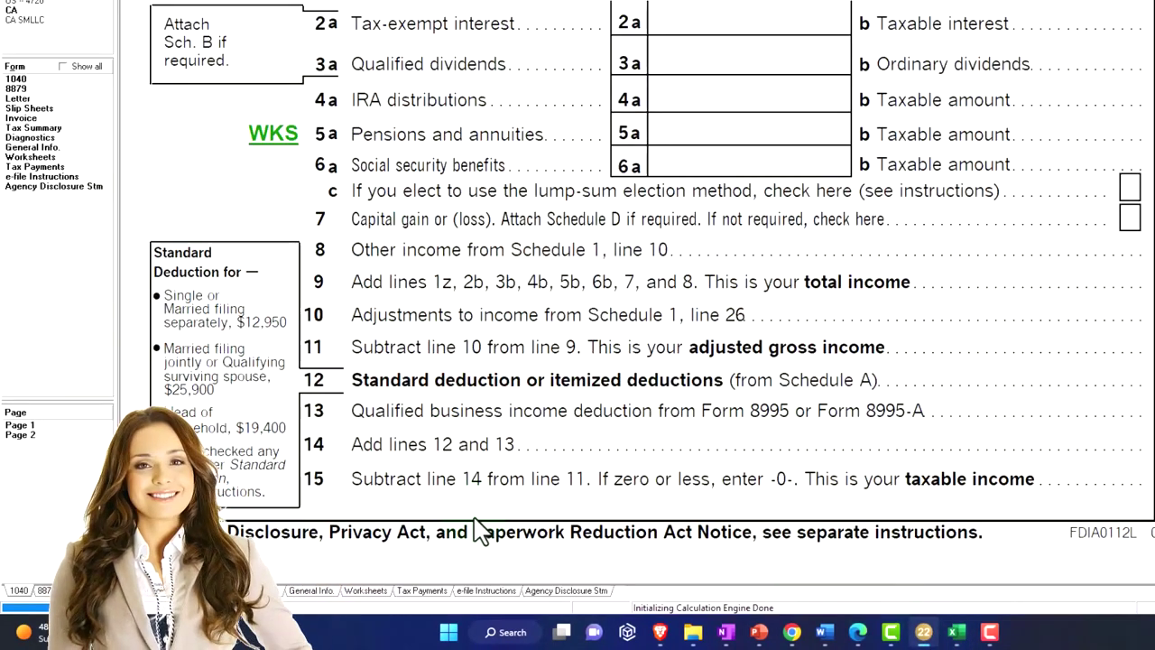
left_click(25, 435)
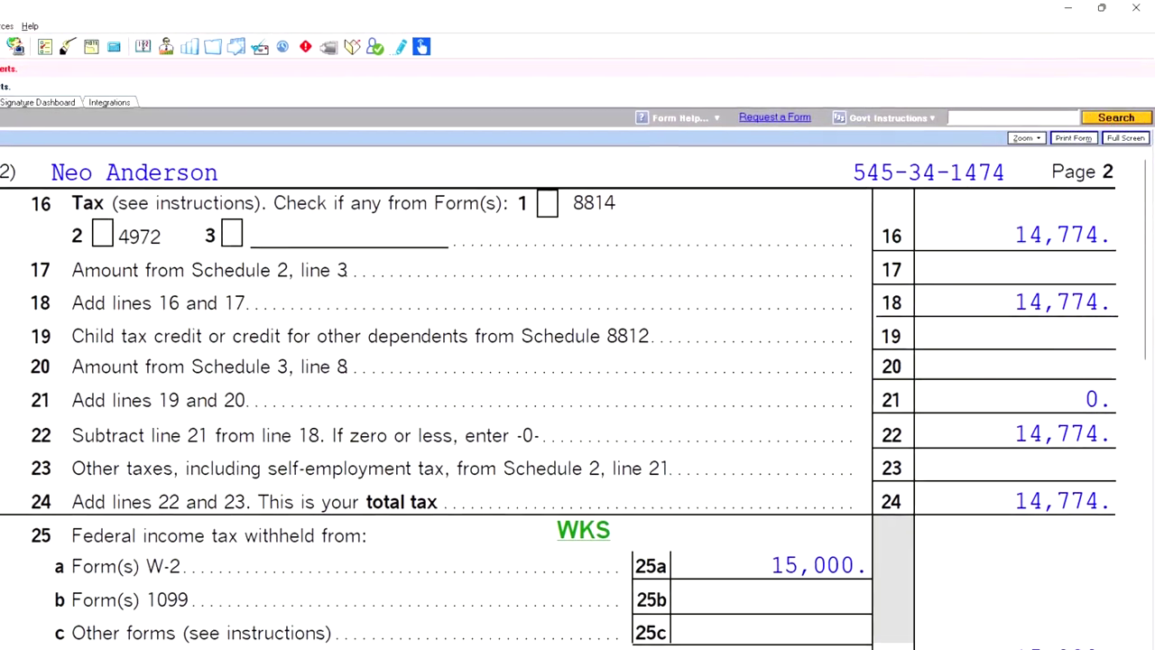
- Enter 14,774 as Tax Before Credits & Other Taxes in D11 of the Tax Formula Worksheet
left_click(811, 585)
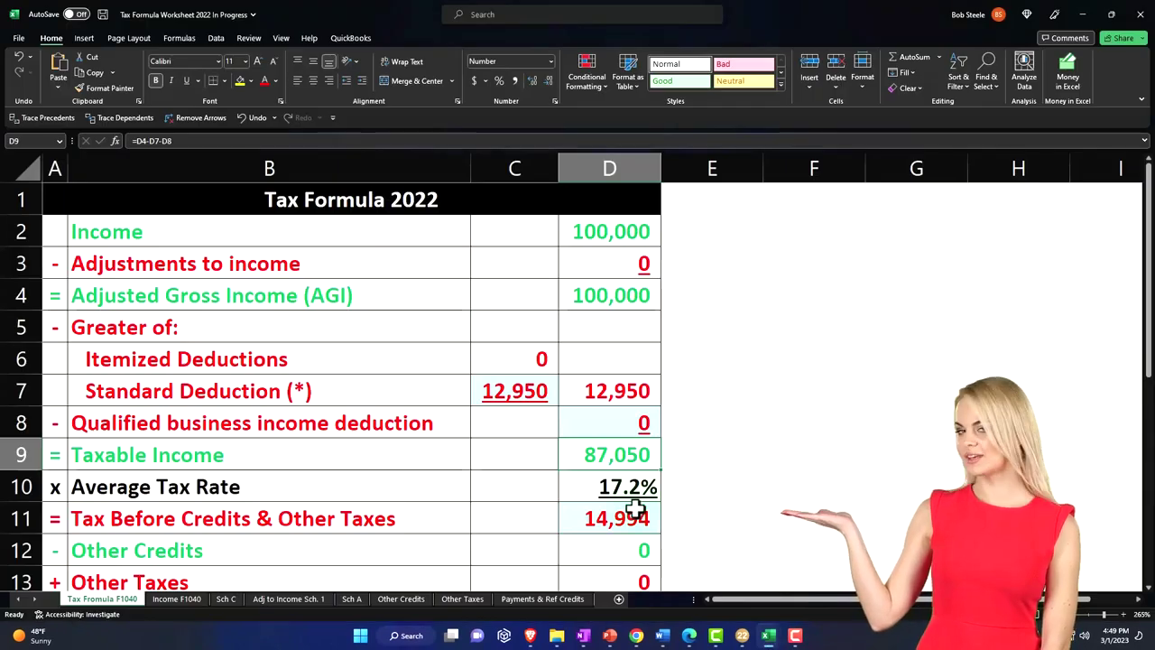
left_click(636, 510)
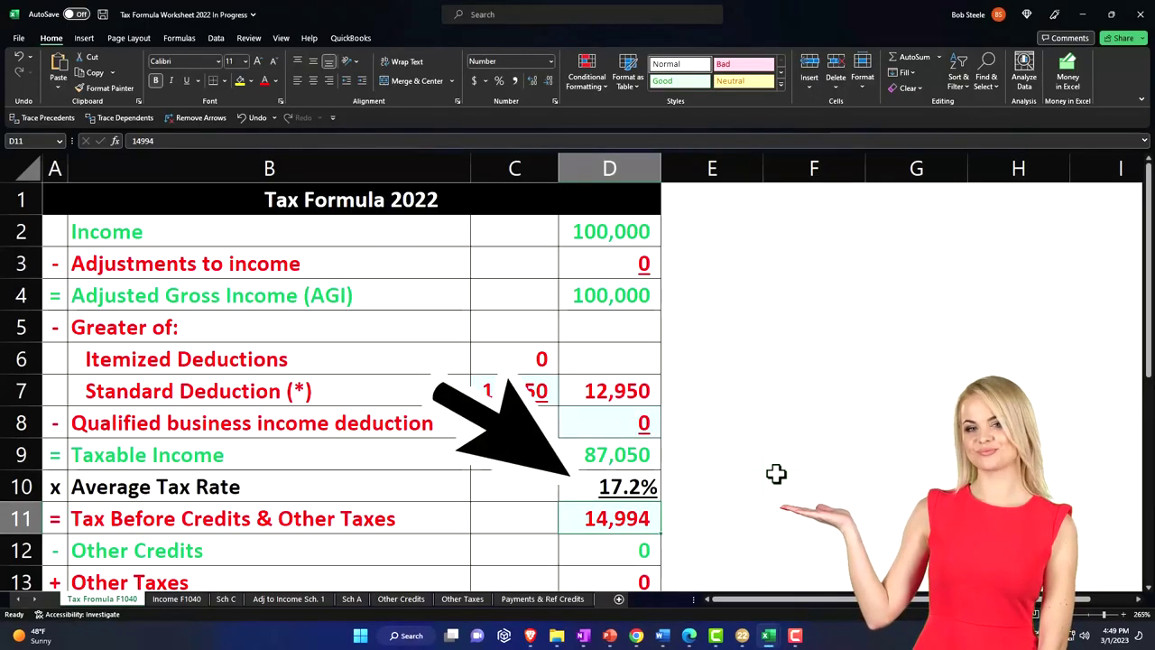
type("14774")
key("Return")
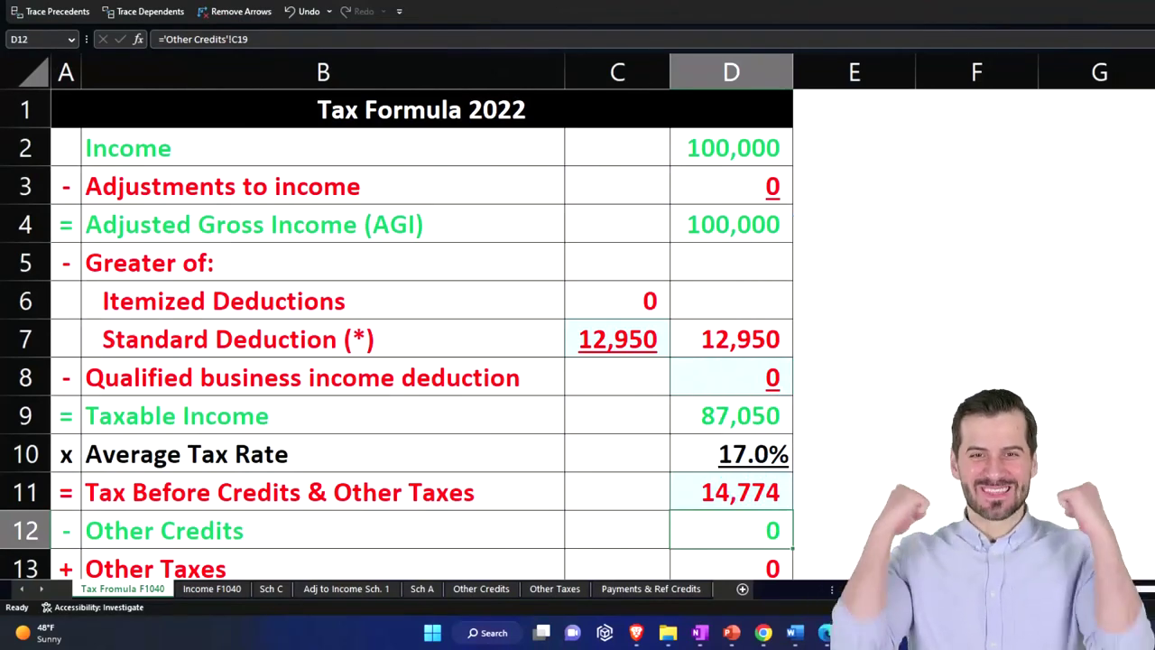
- Review the W-2 W-3 workbook's $40,000 wages and $4,000, $2,480 and $580 withholding cells
mouse_move(857, 631)
left_click(826, 555)
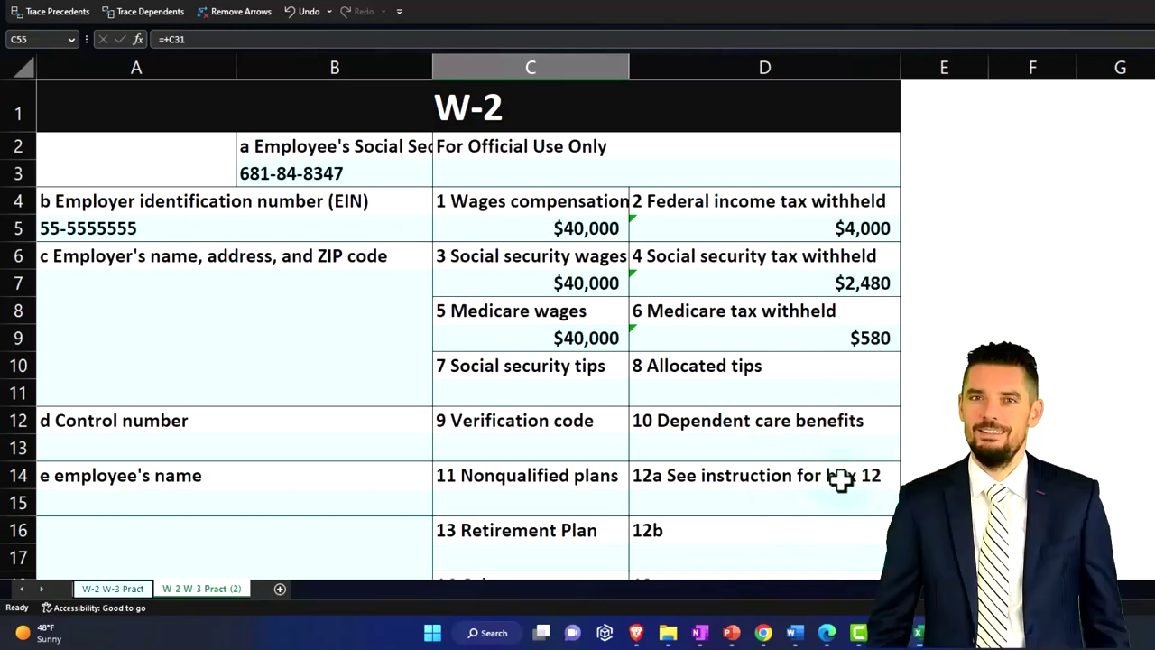
left_click(301, 108)
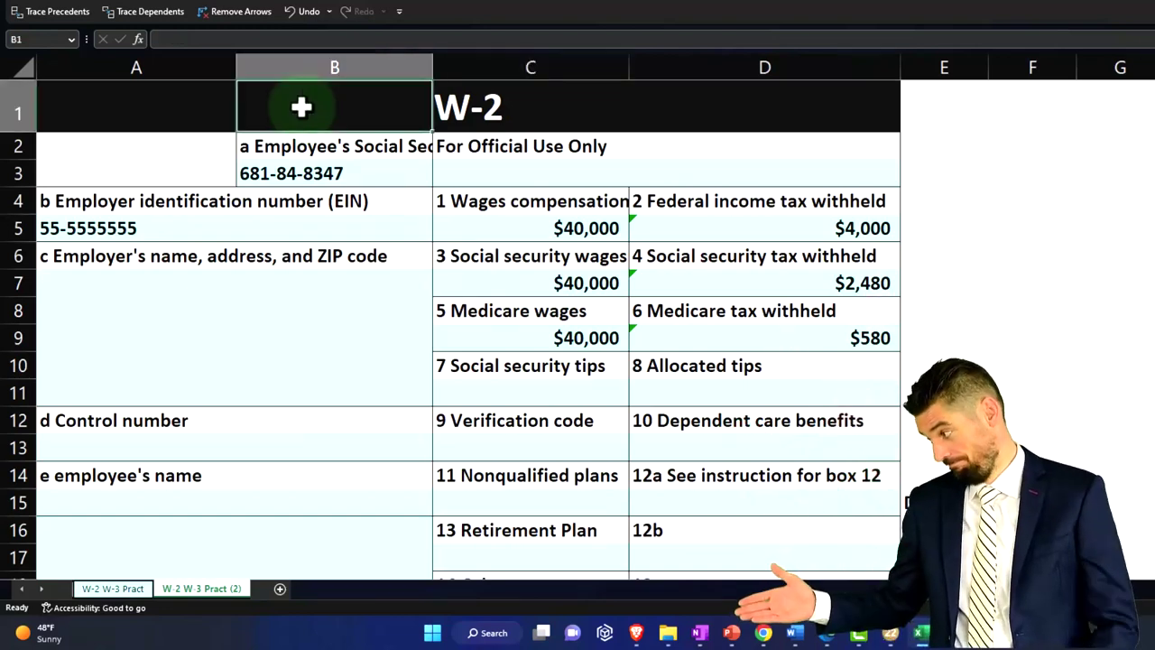
key("Down")
key("Down")
key("Right")
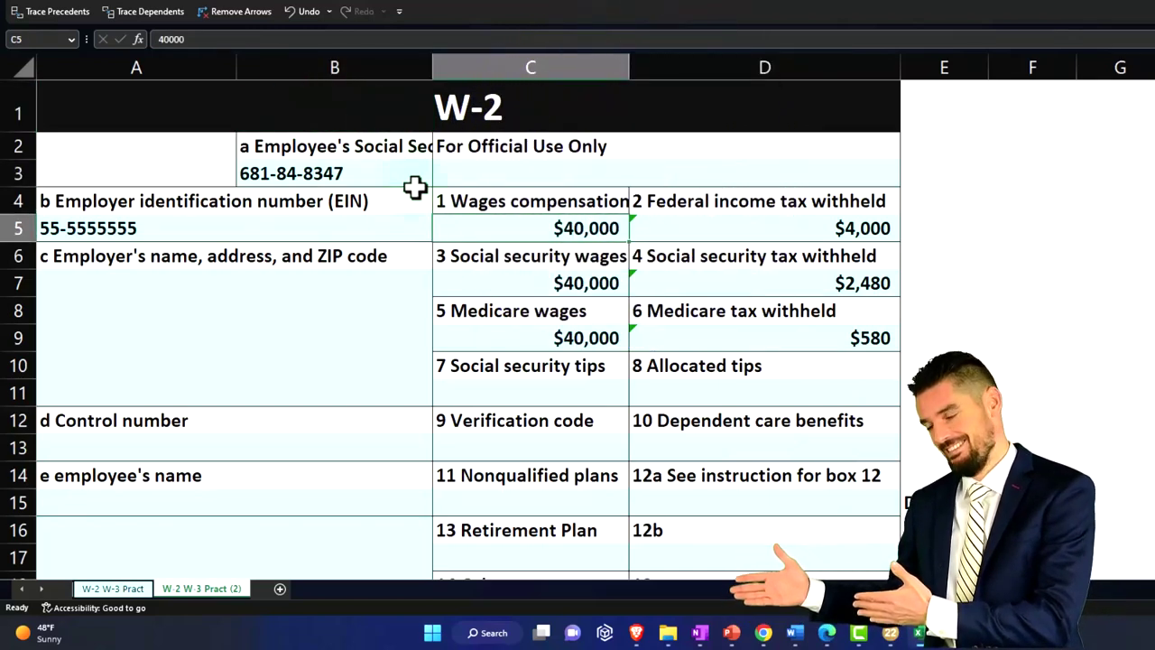
key("Down")
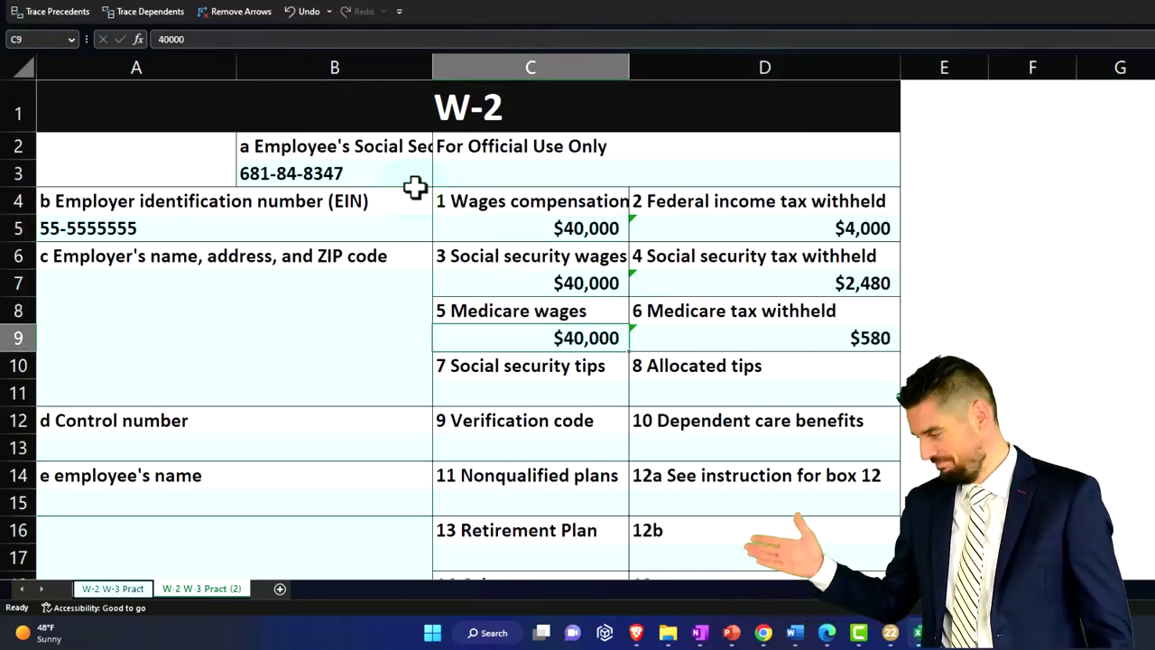
key("Right")
key("Right")
key("Left")
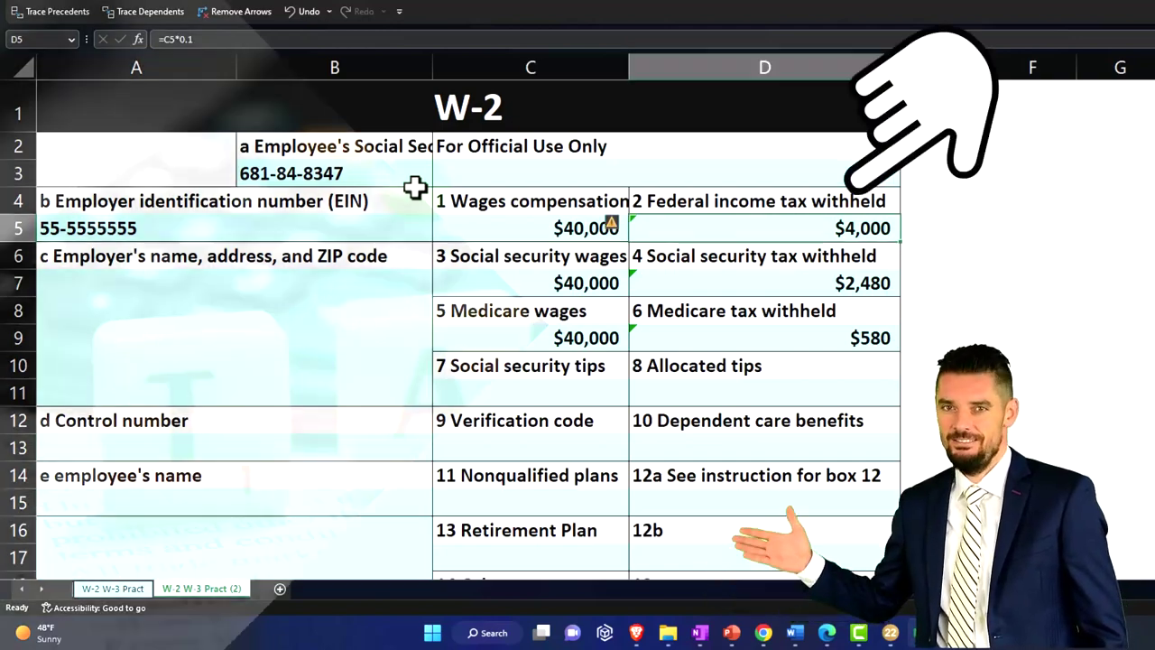
key("Down")
key("Down")
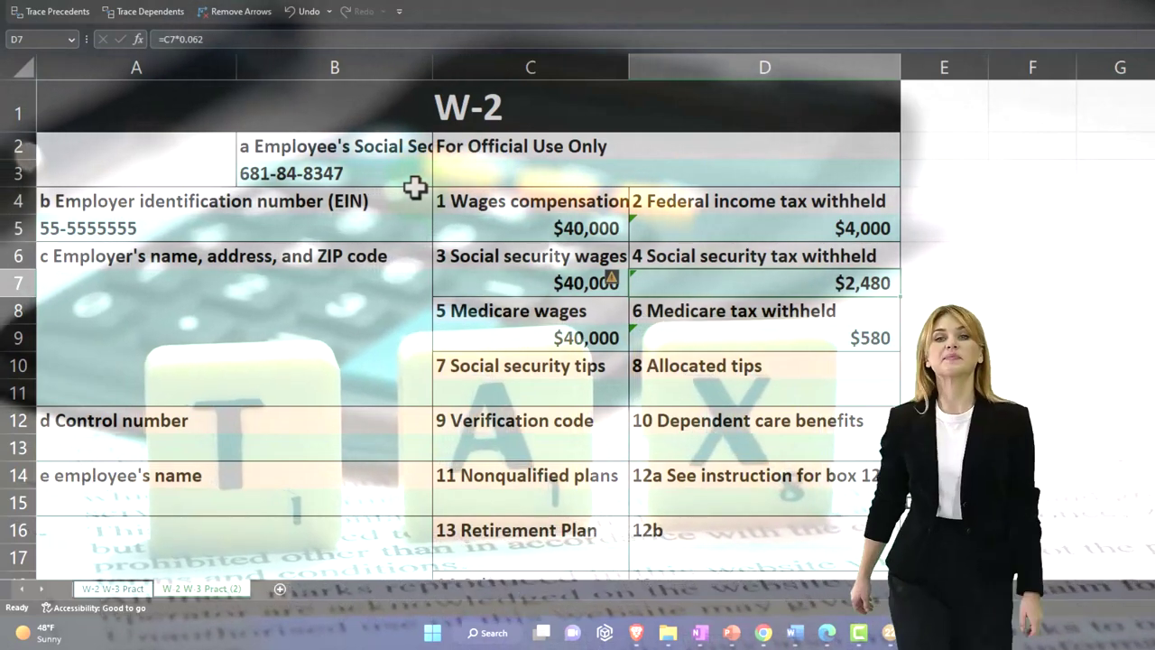
key("Down")
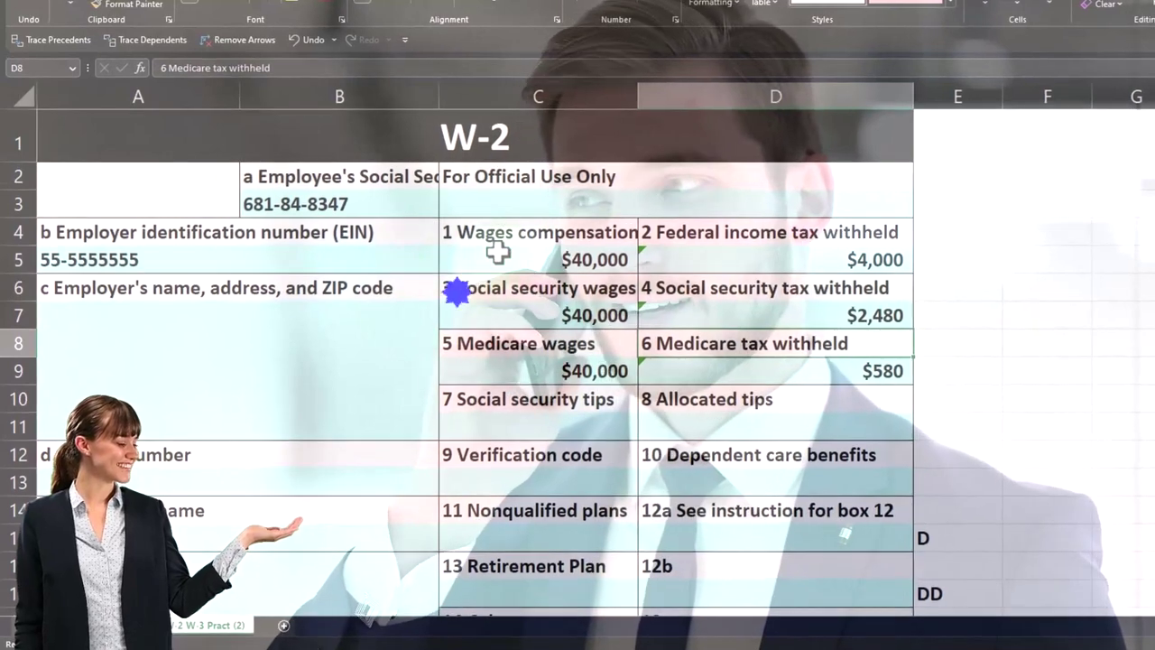
left_click(497, 252)
key("Down")
key("Down")
key("Down")
key("Down")
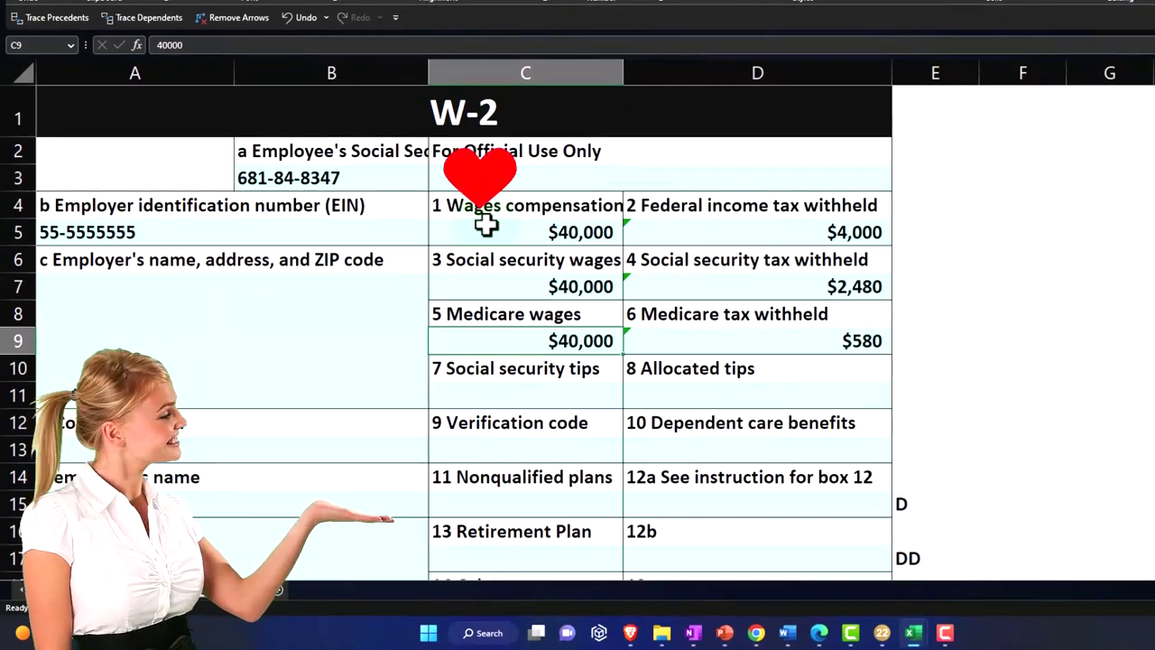
left_click(882, 632)
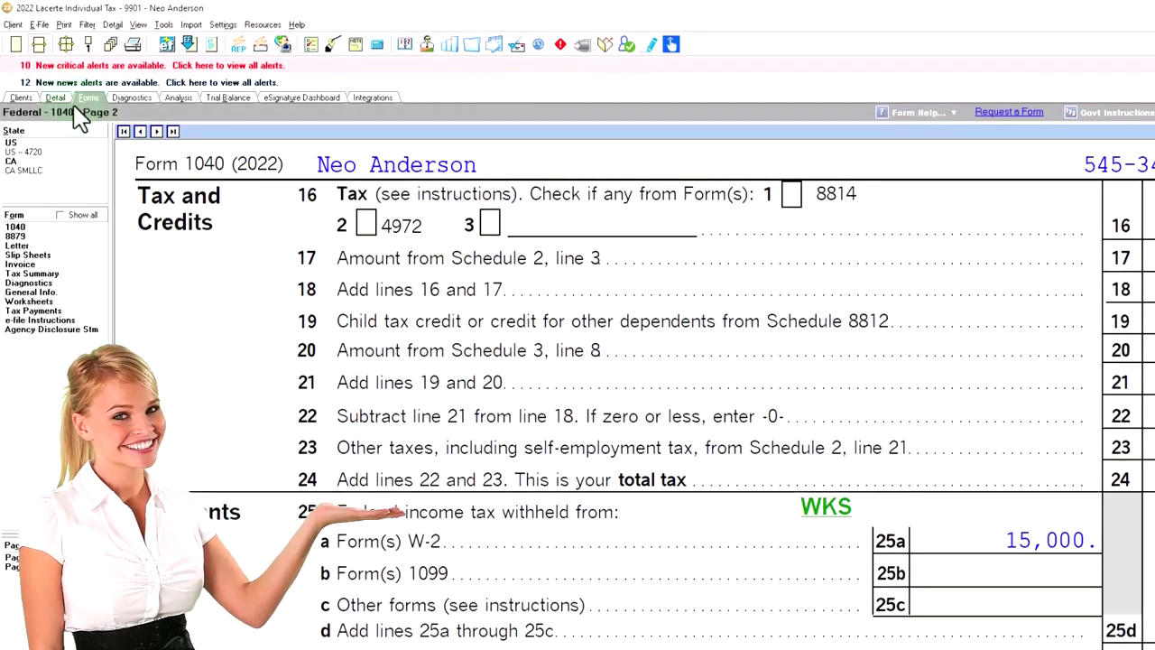
- Change the Lacerte W-2 wages under Wages, Salaries, Tips from 100,000 to 40,000
left_click(57, 99)
left_click(142, 132)
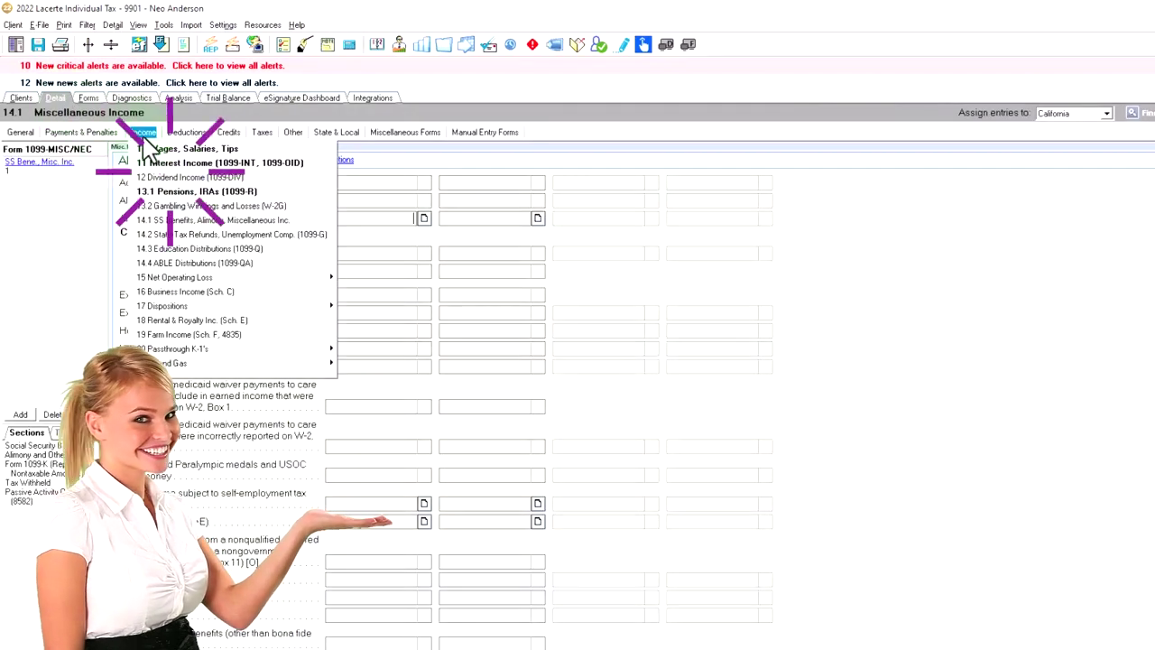
left_click(158, 149)
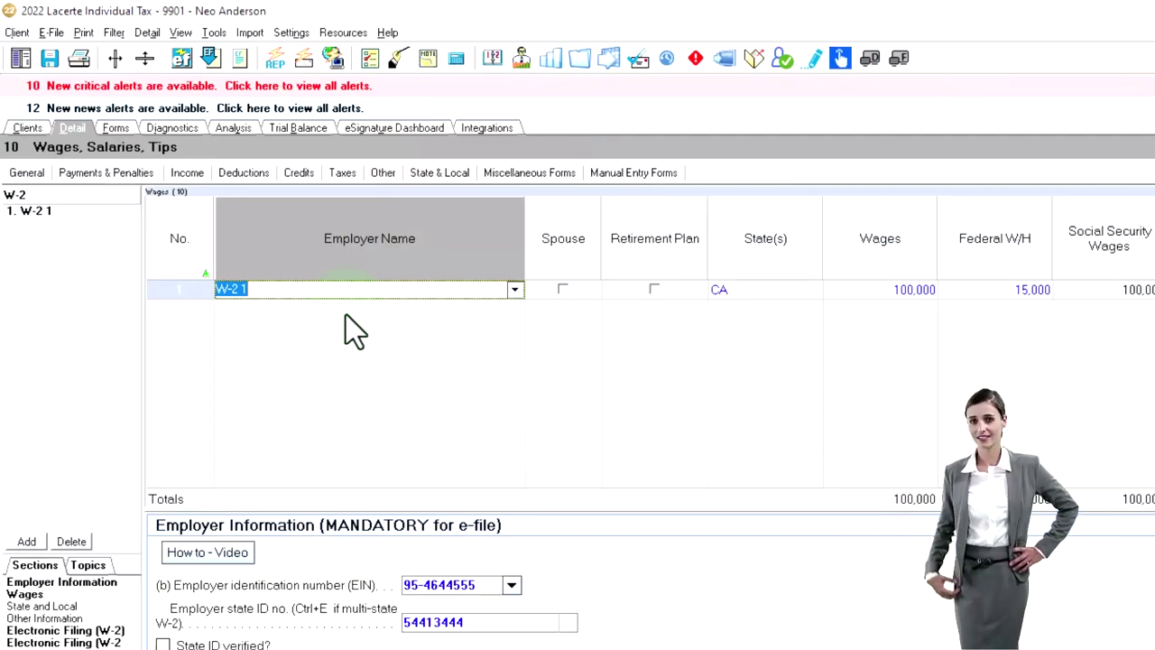
key("Tab")
key("Tab")
key("Tab")
key("Tab")
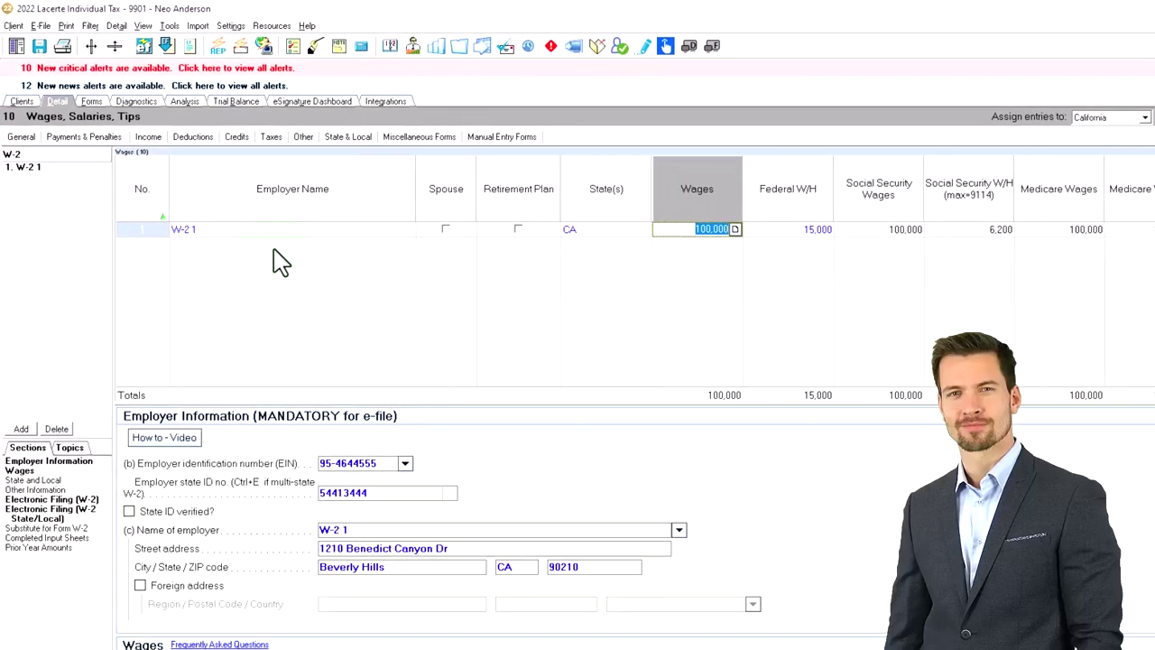
type("40")
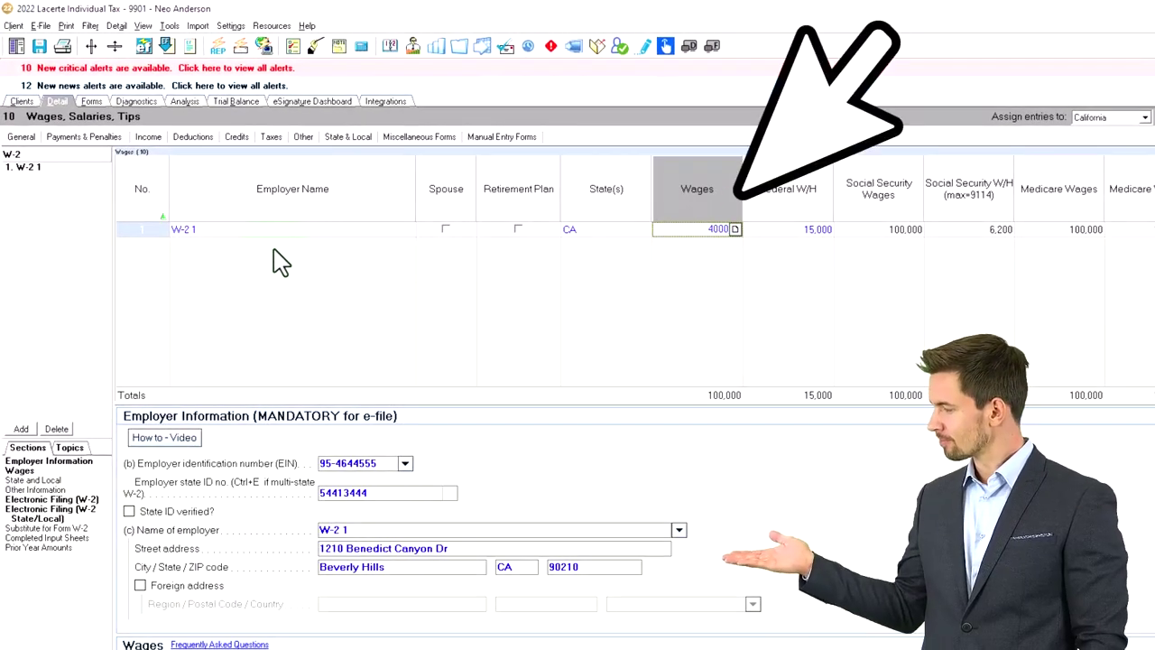
key("Tab")
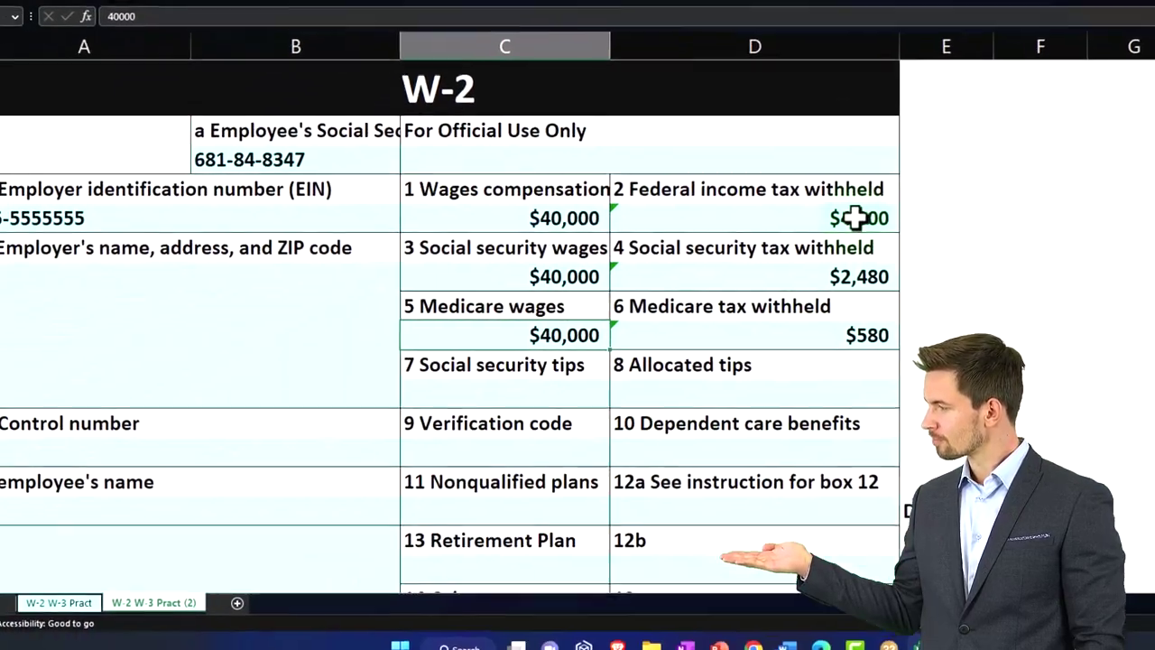
- Check the $4,000 federal income tax withheld in cell D5 of the W-2 sheet
left_click(852, 217)
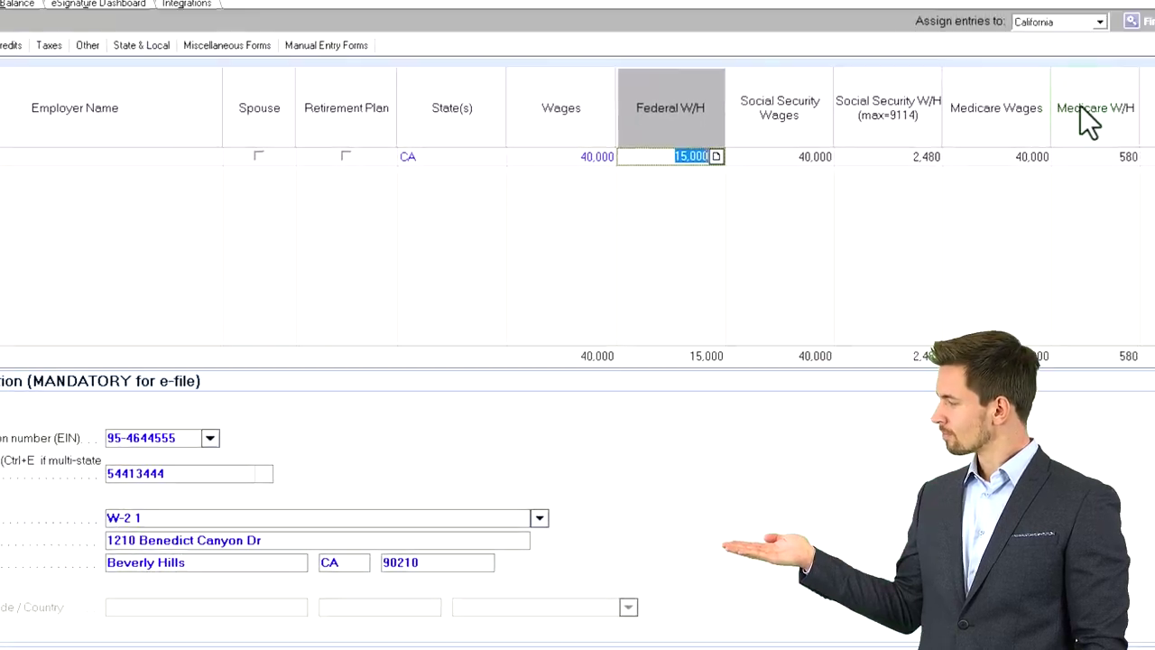
- Set Lacerte's W-2 federal withholding to 4,000 and check the 40,000 Social Security wages
type("4,00")
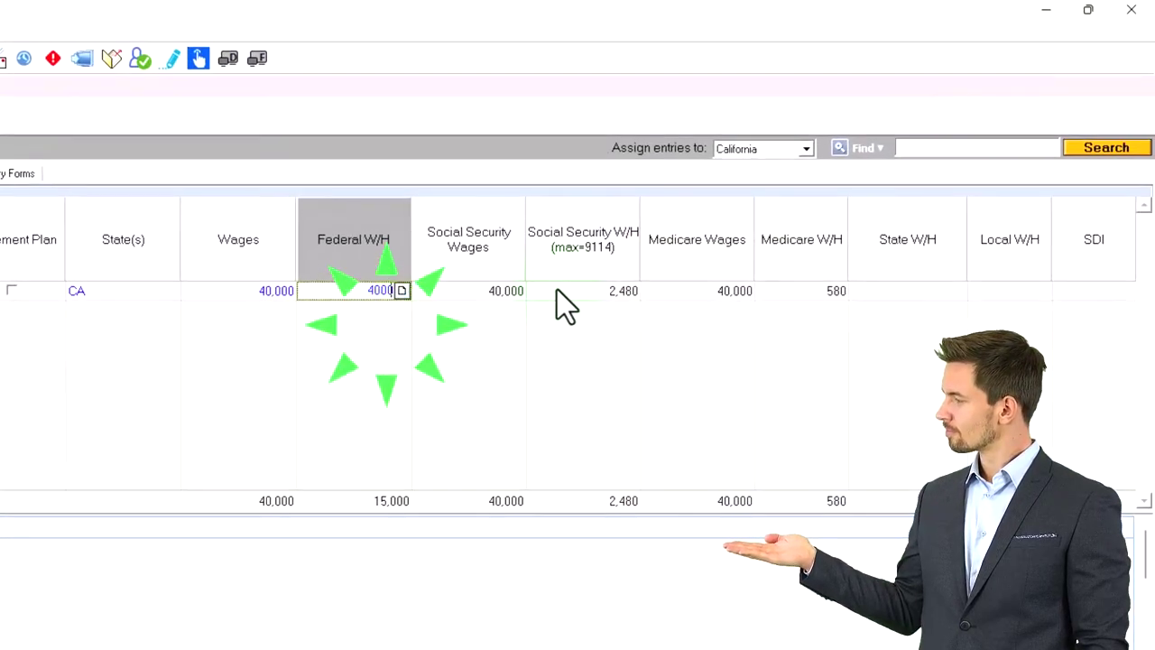
type("0")
key("Tab")
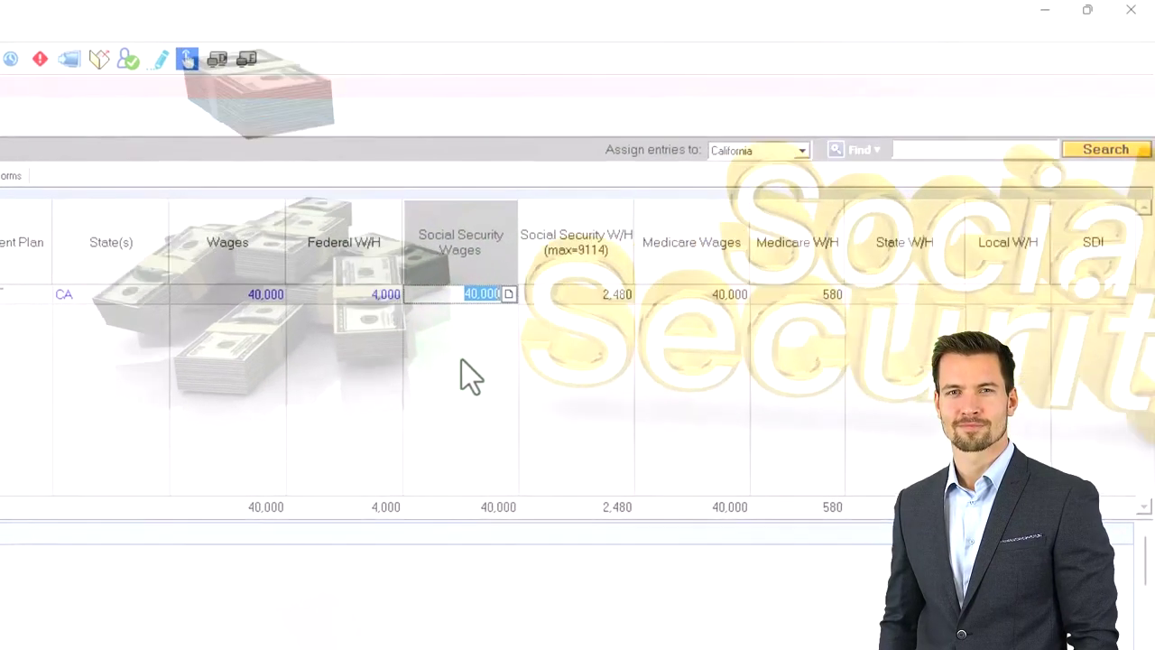
left_click(492, 316)
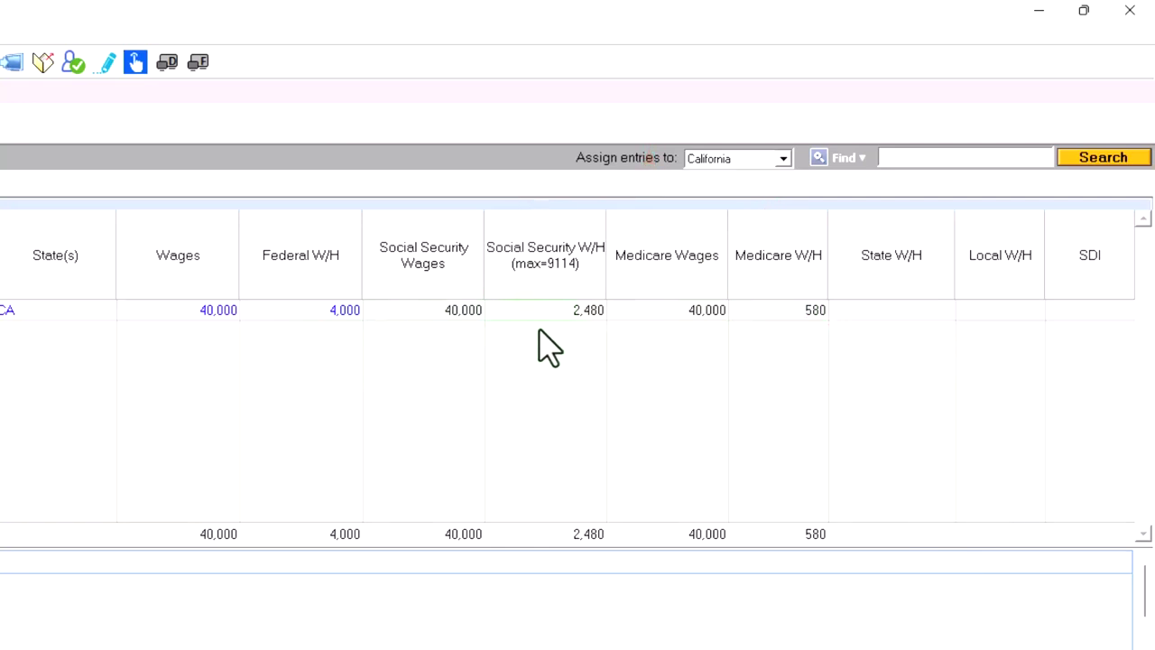
- Use an on-top Calculator to verify 40,000 × 0.062 equals the 2,480 Social Security tax
key("super+s")
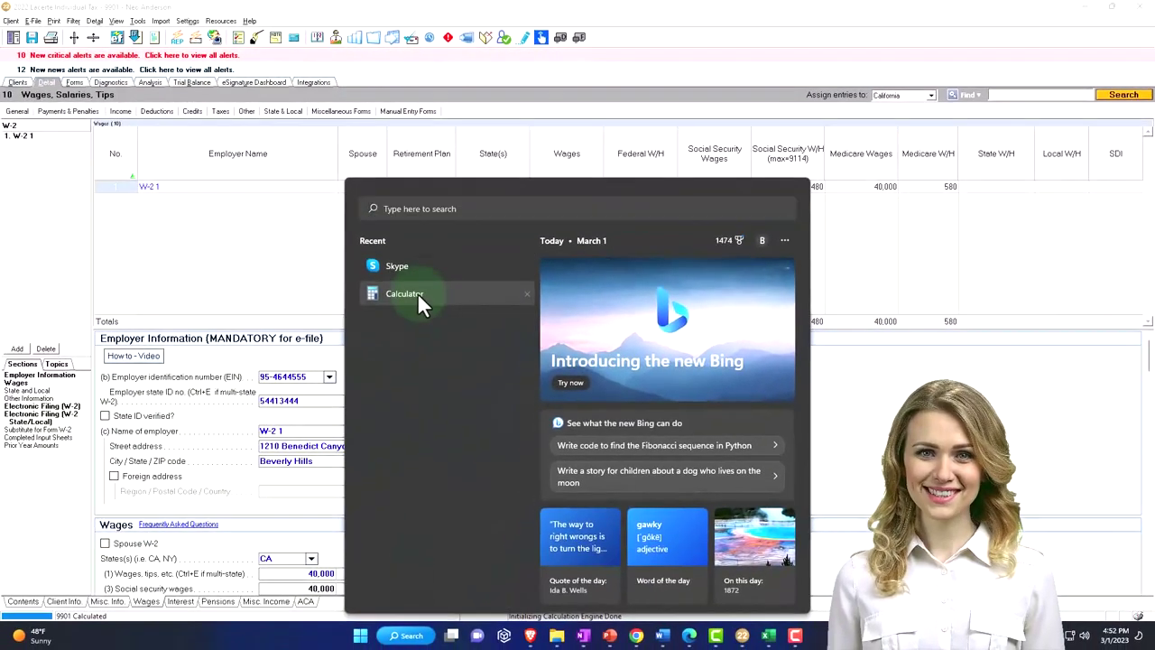
left_click(271, 359)
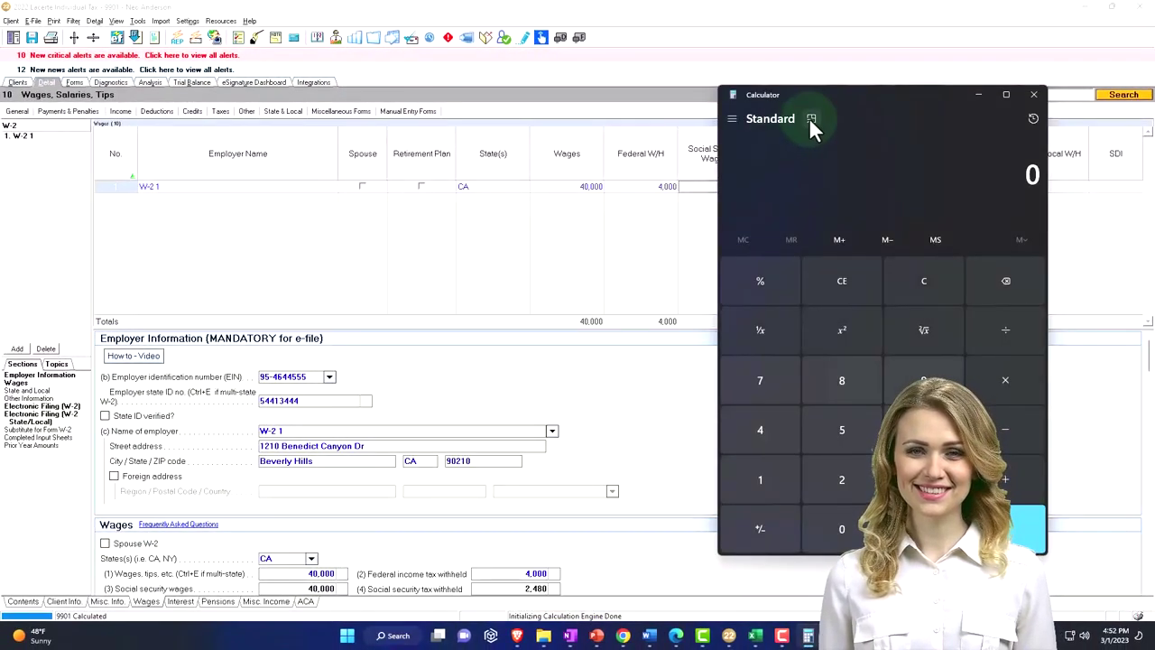
left_click(809, 118)
left_click_drag(990, 36, 806, 222)
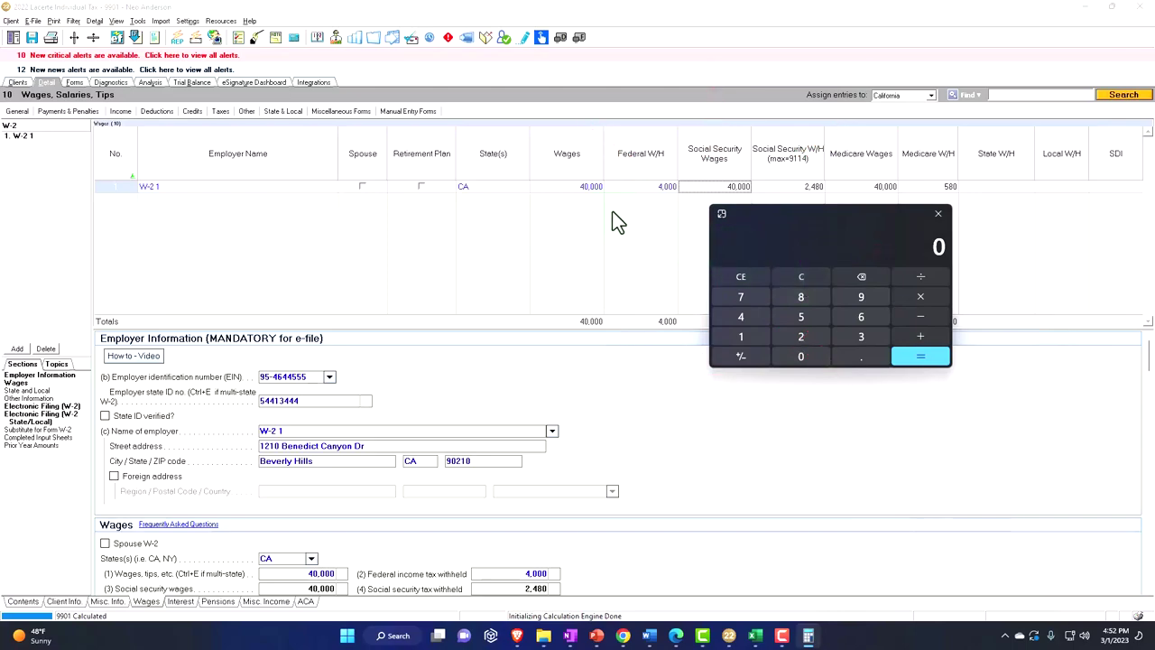
type("40000")
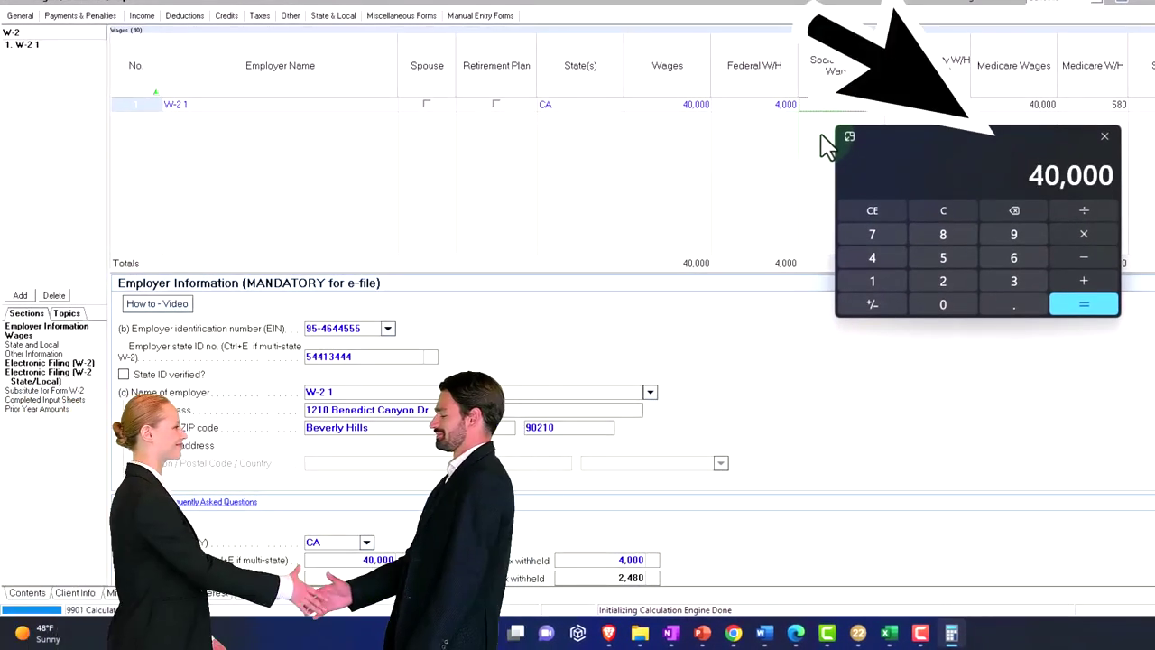
type("062")
key("Return")
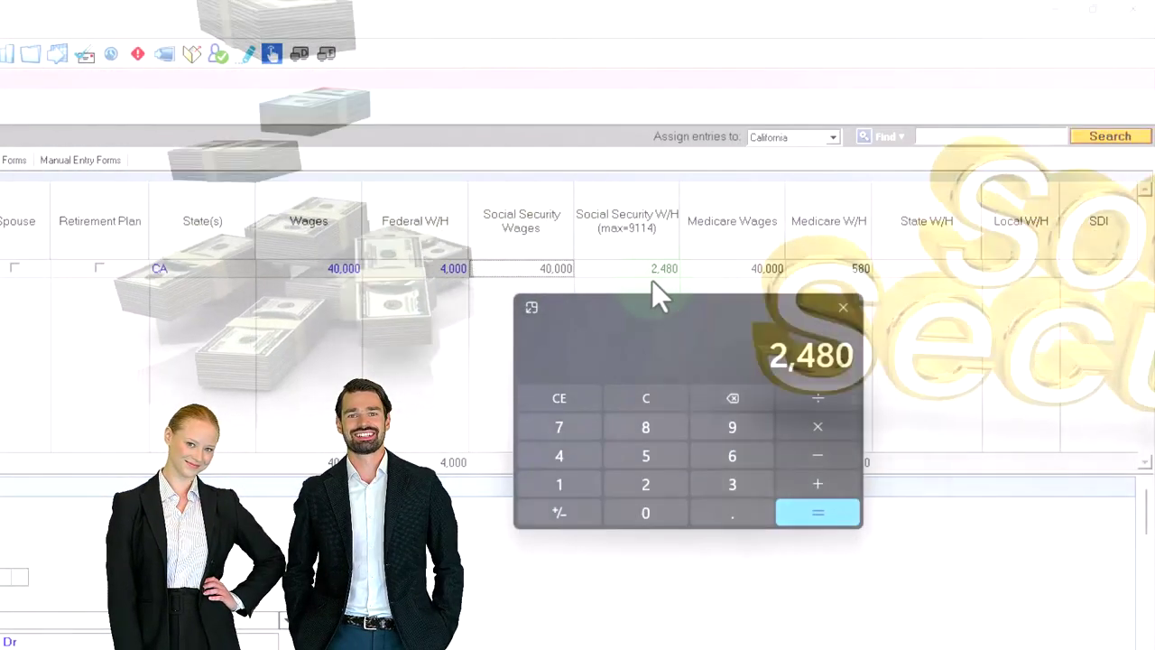
left_click(645, 401)
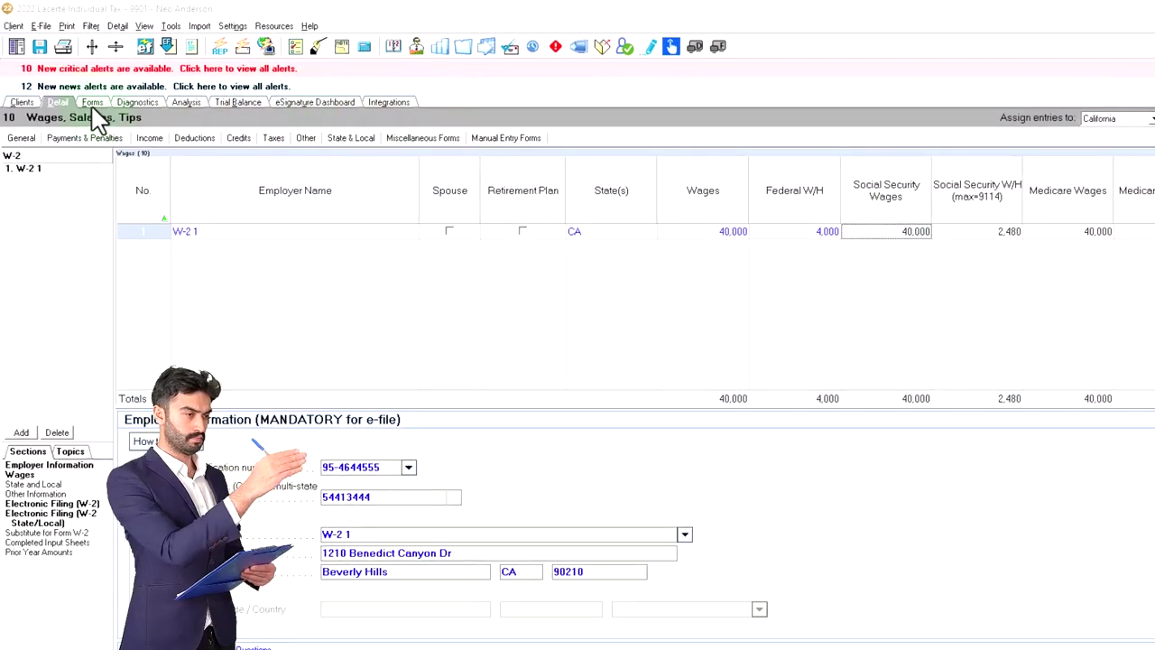
- Review Form 1040's recalculated 3,044 total tax, then return to the Excel W-2 workbook
left_click(89, 101)
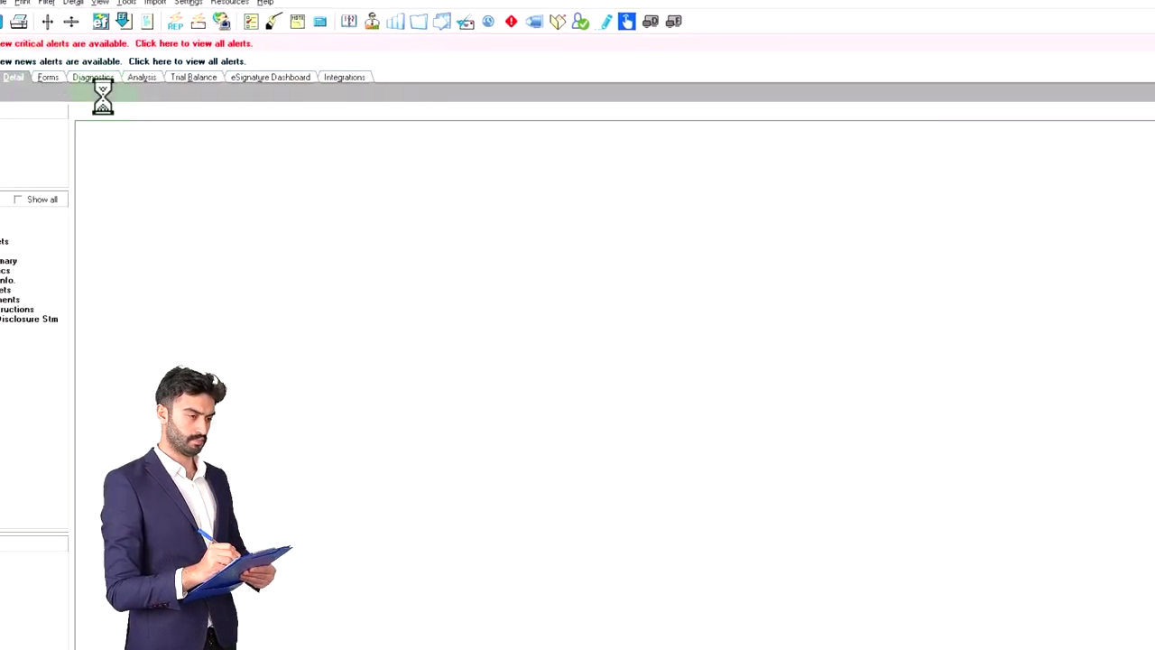
mouse_move(683, 623)
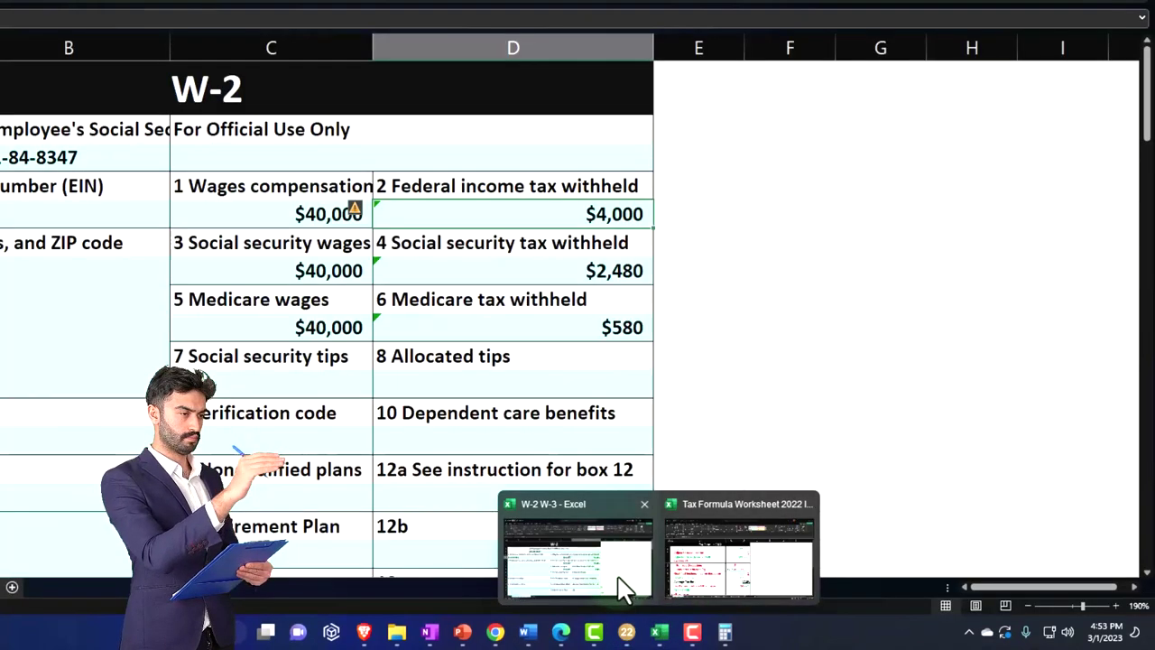
left_click(621, 589)
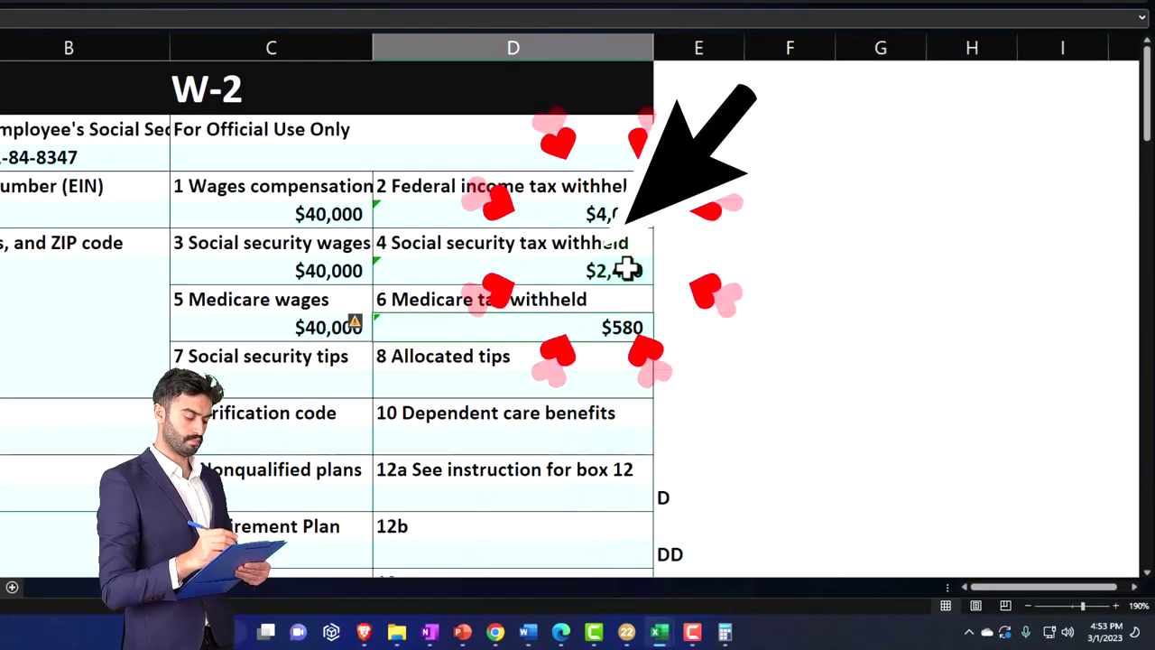
scroll(627, 269, "down", 5)
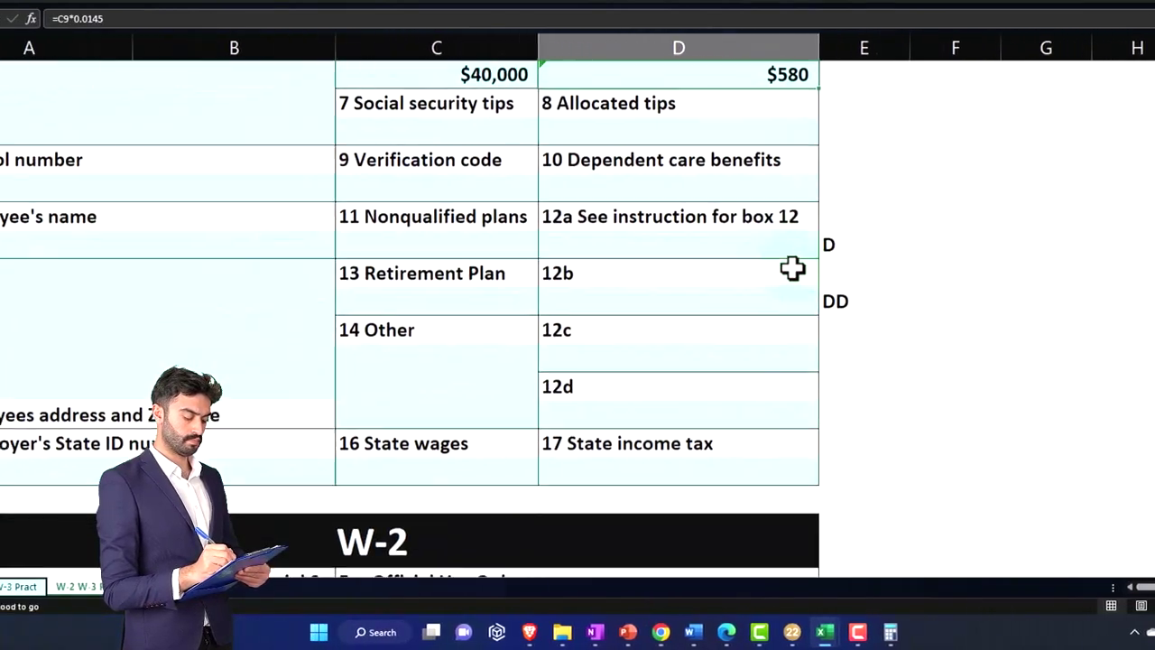
scroll(903, 268, "down", 1)
scroll(902, 265, "up", 1)
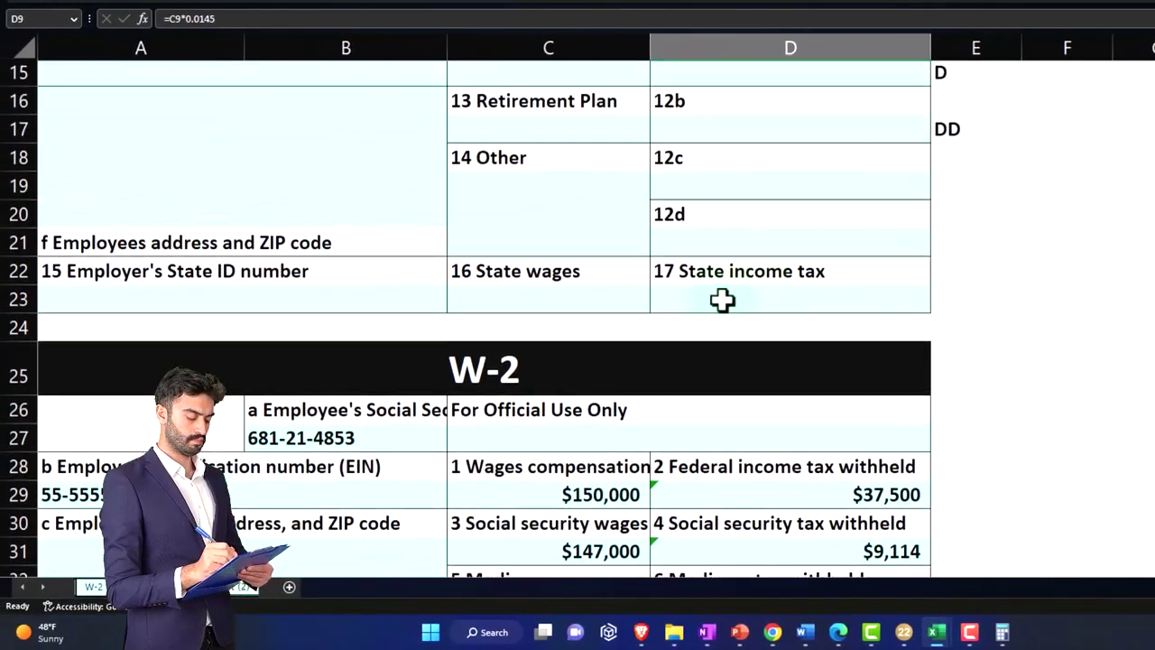
scroll(722, 300, "up", 4)
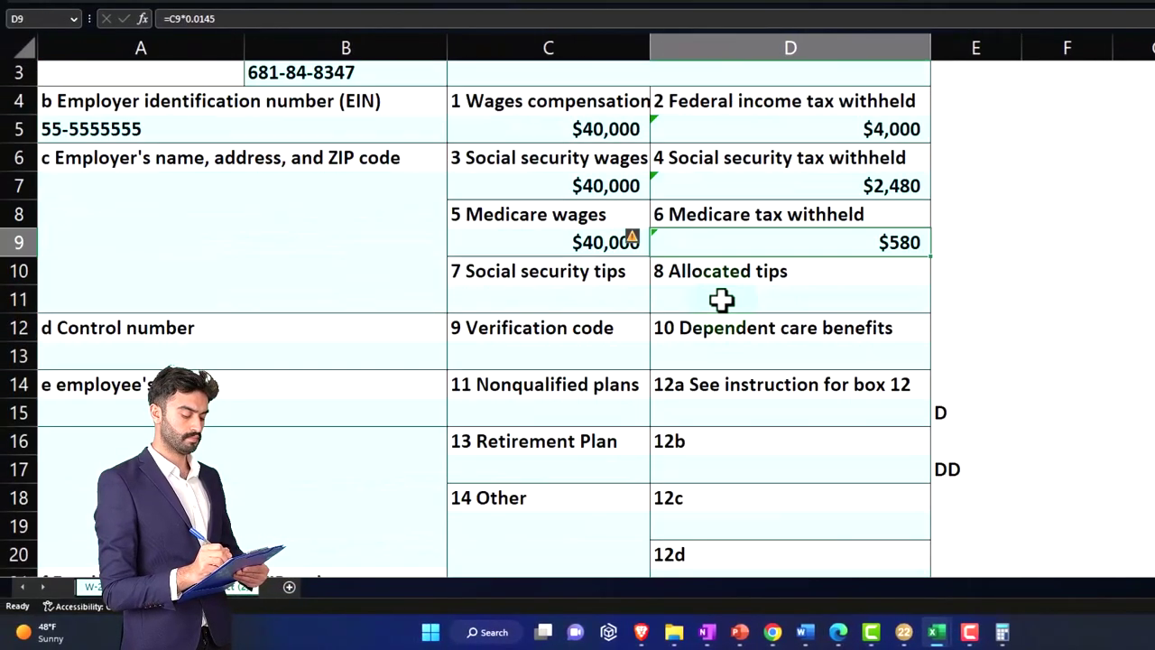
scroll(718, 297, "up", 1)
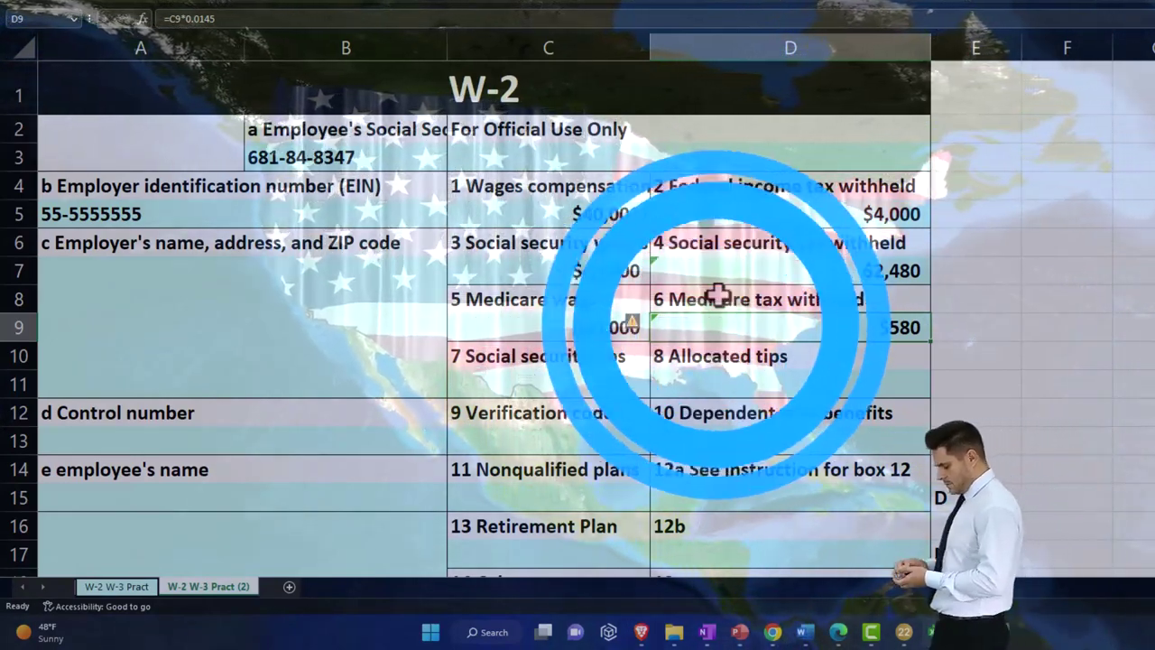
left_click_drag(553, 214, 738, 208)
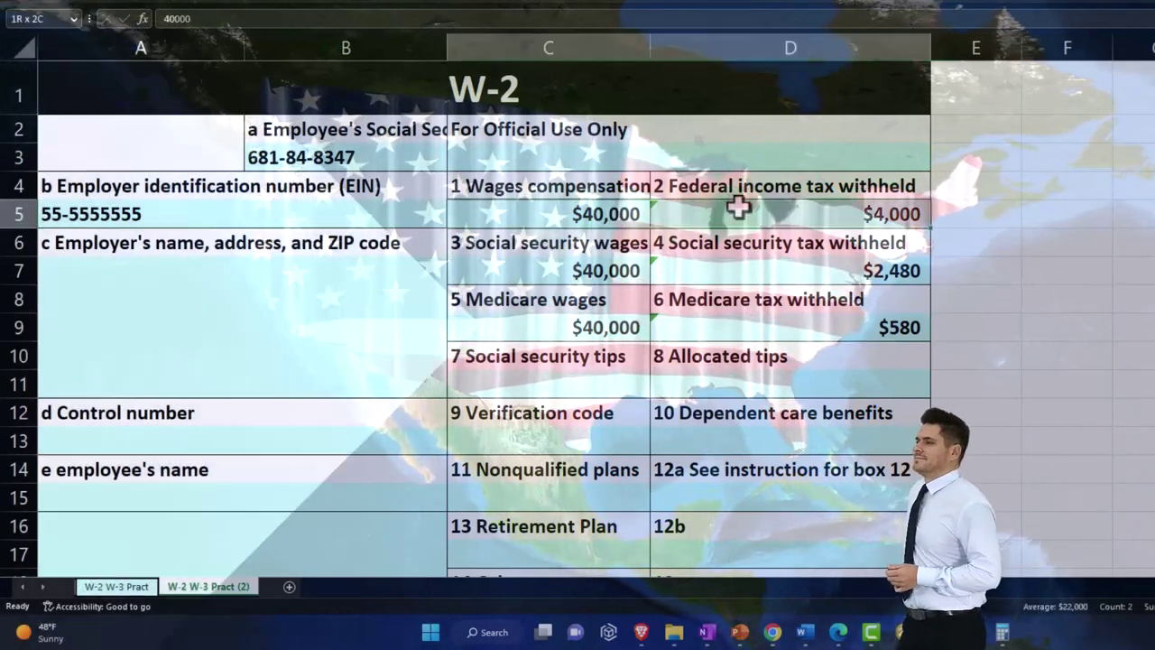